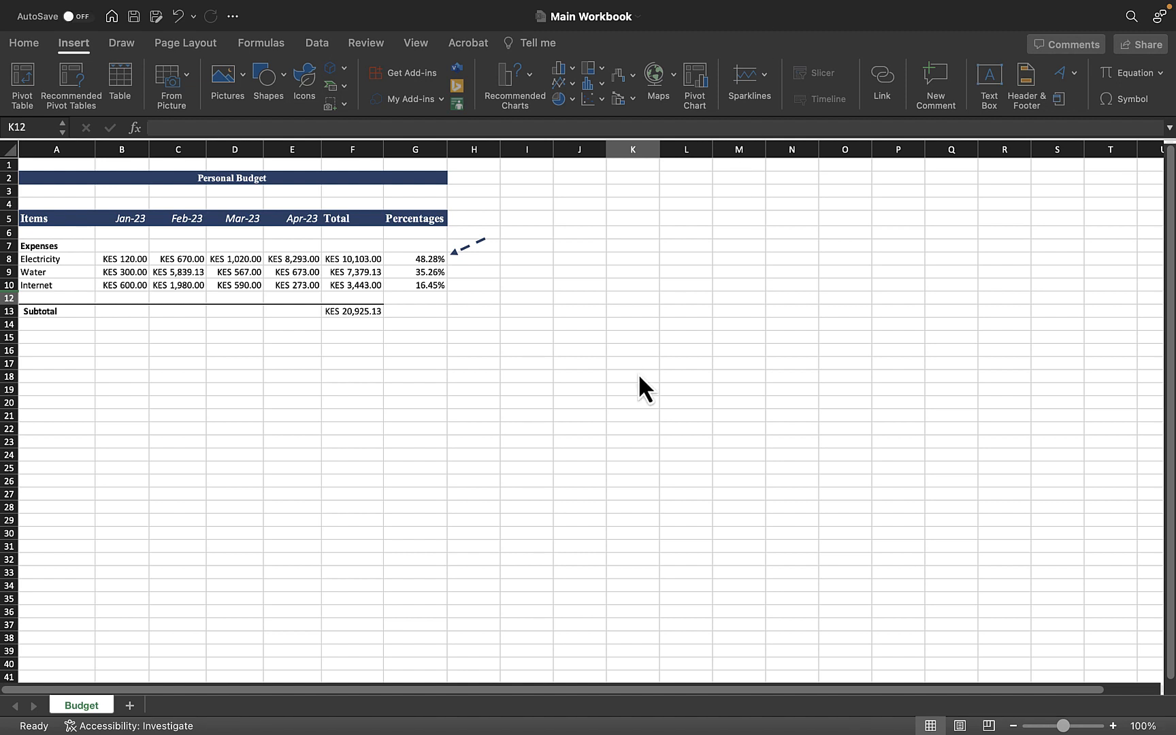
click(601, 357)
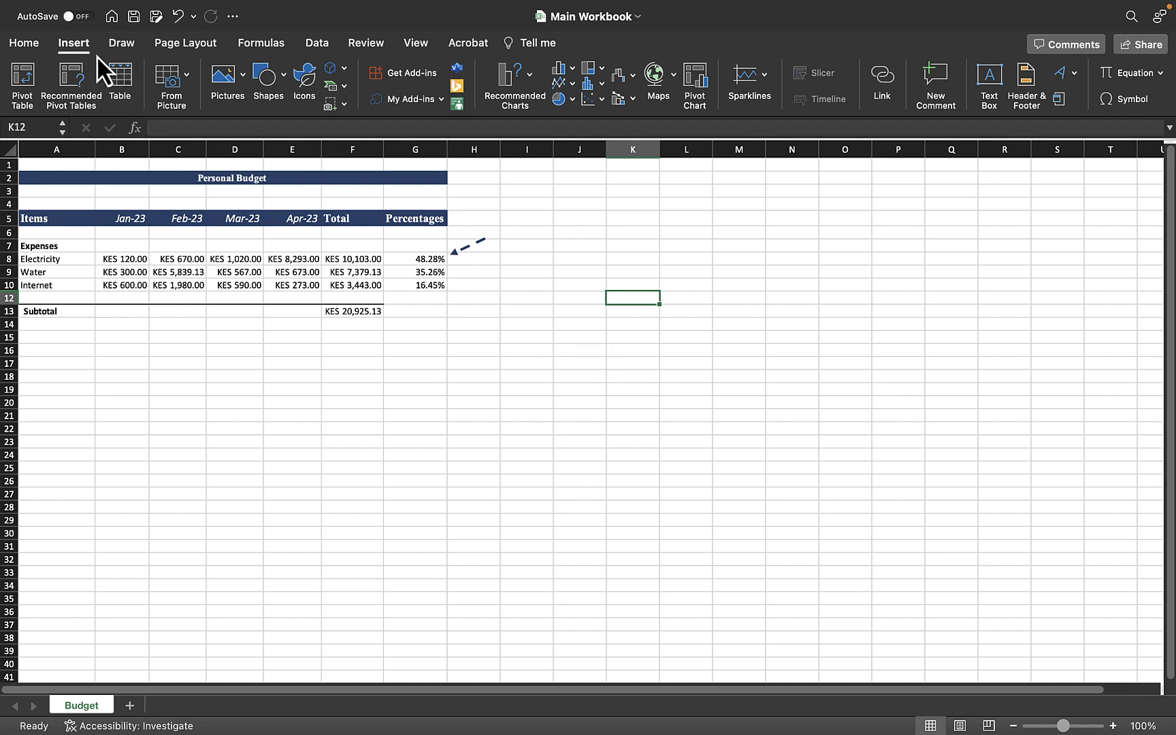
click(77, 51)
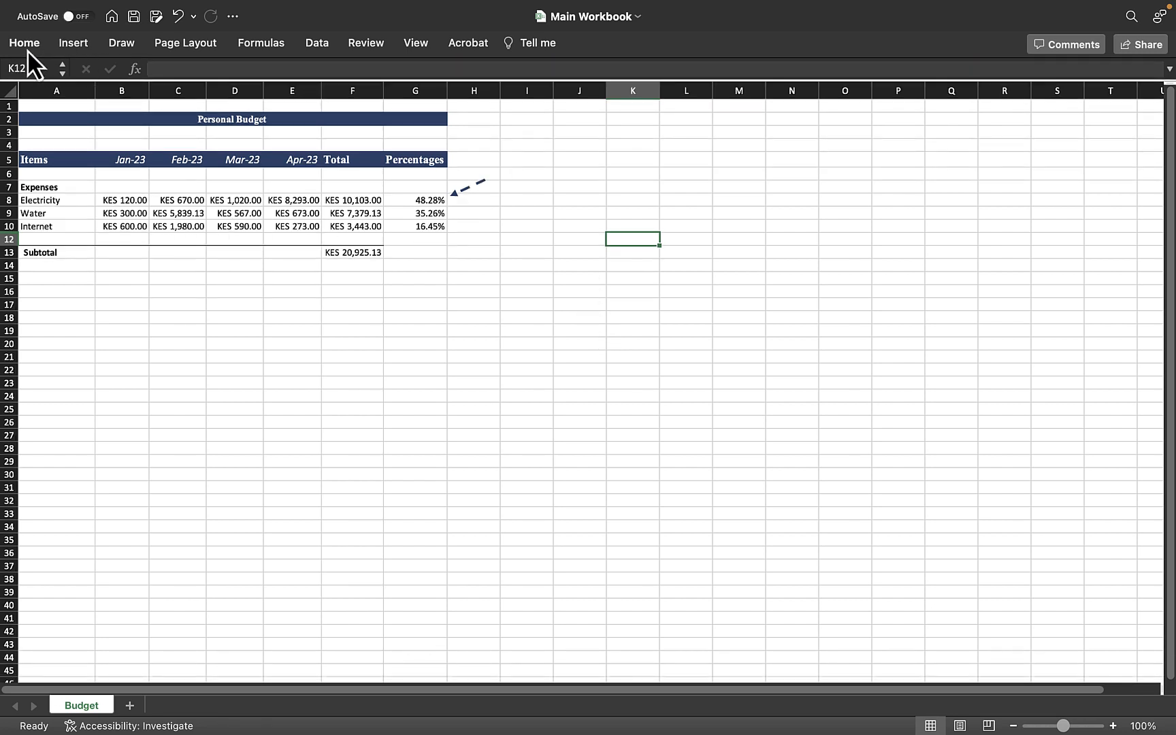
click(69, 52)
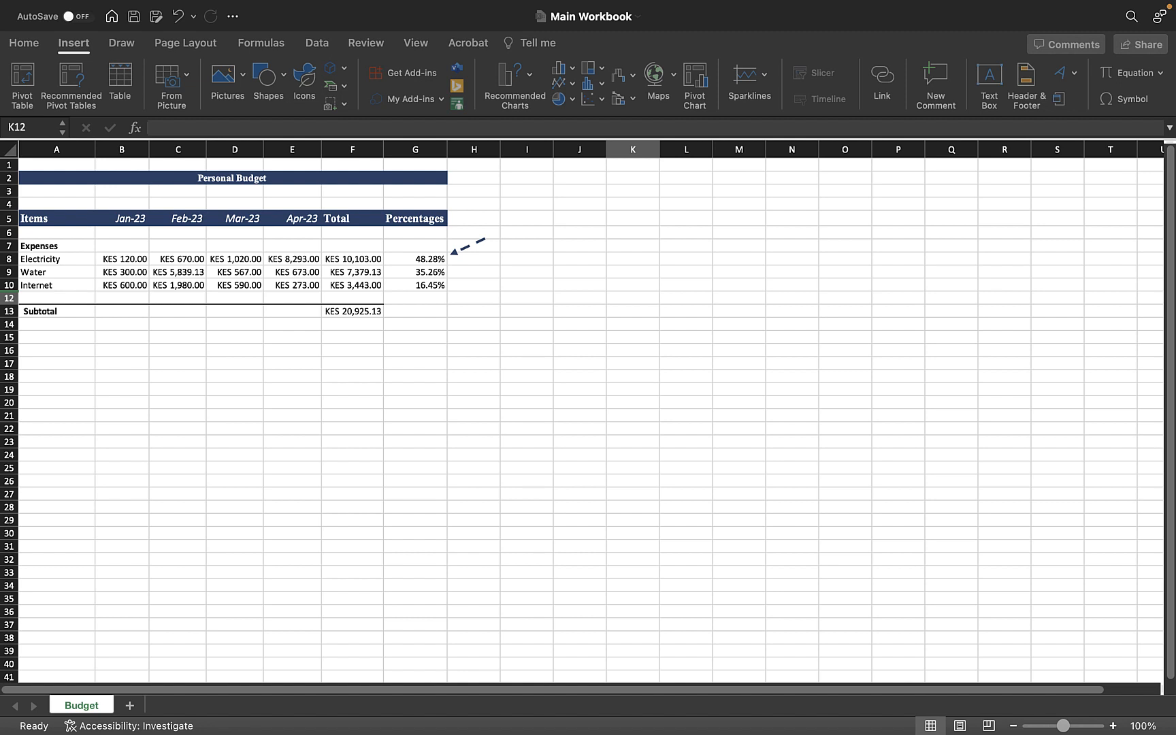
click(416, 350)
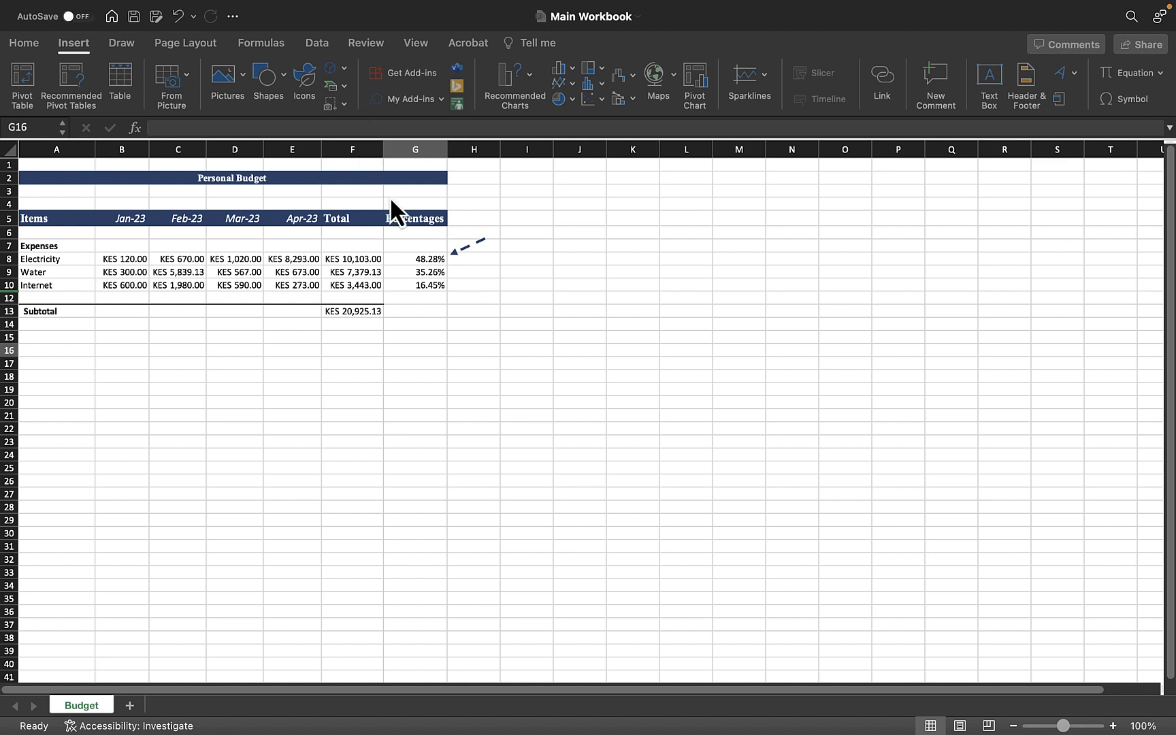
click(529, 398)
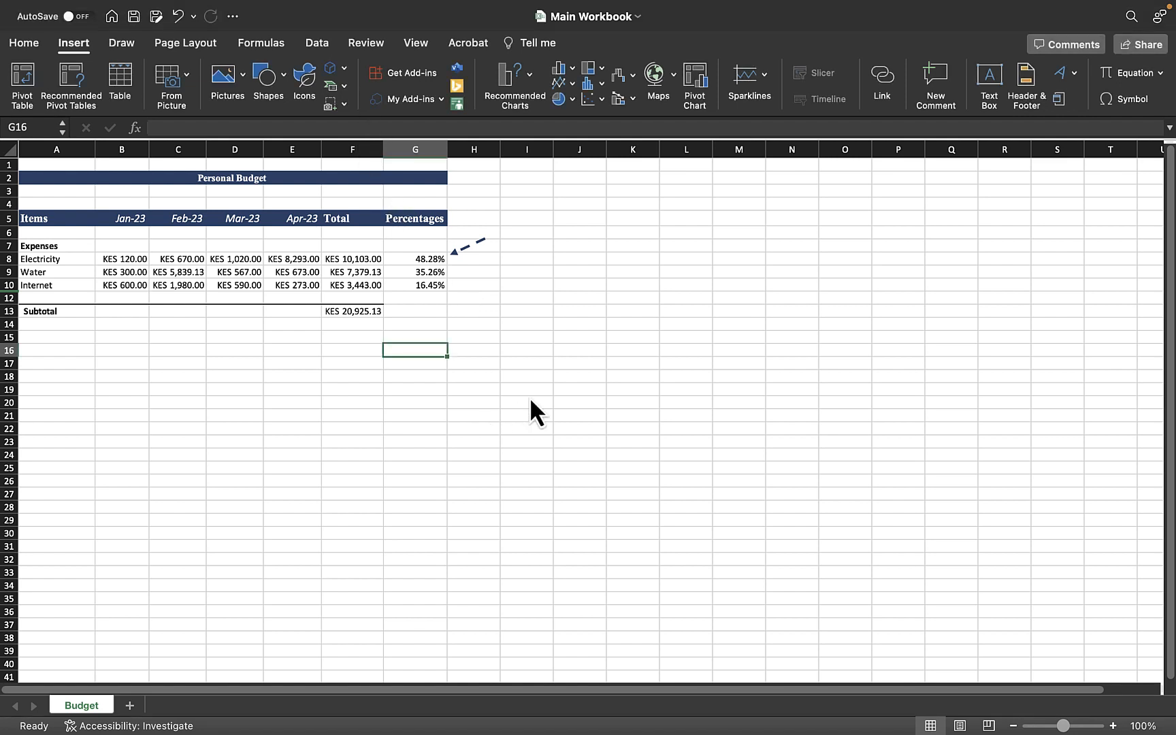
click(559, 365)
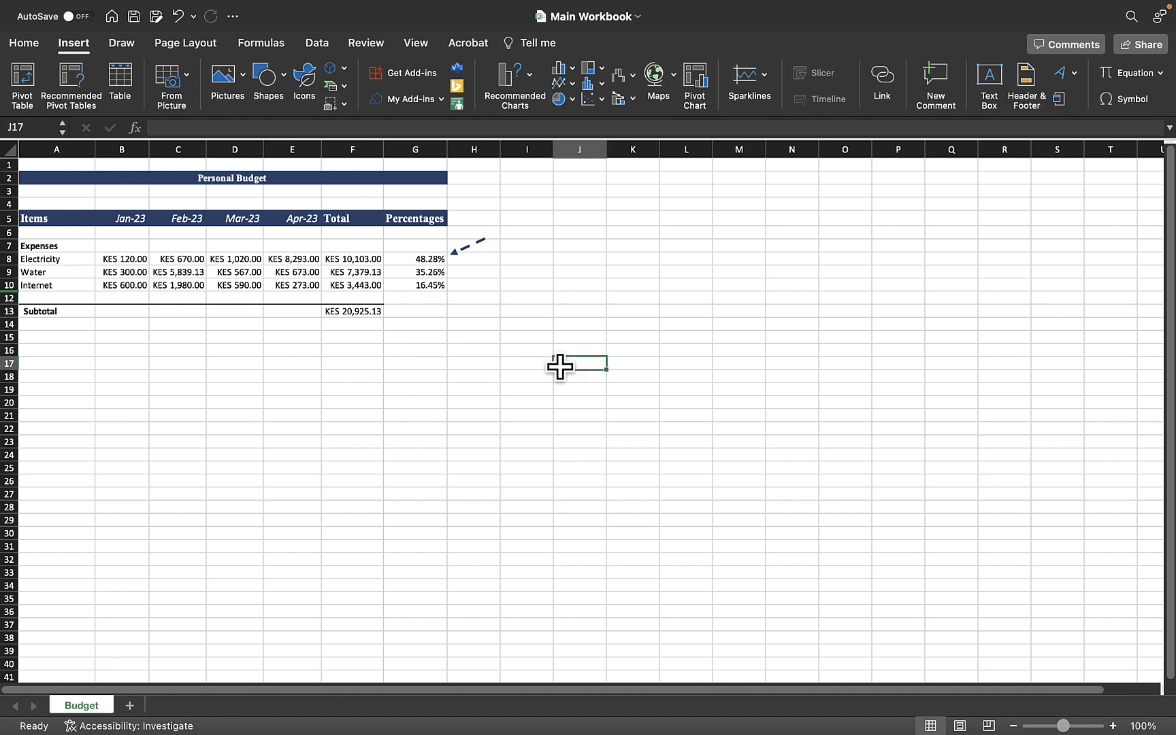
Step: Enter Stage 1 in cell J10
click(585, 288)
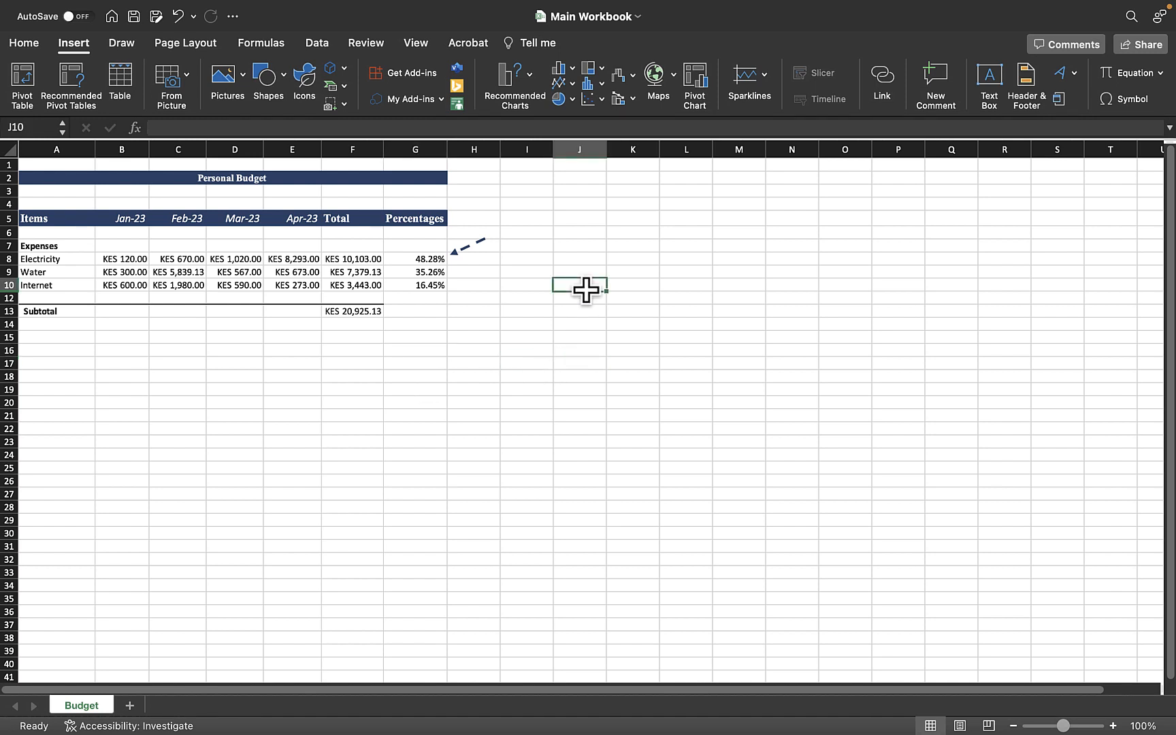
text(Stage)
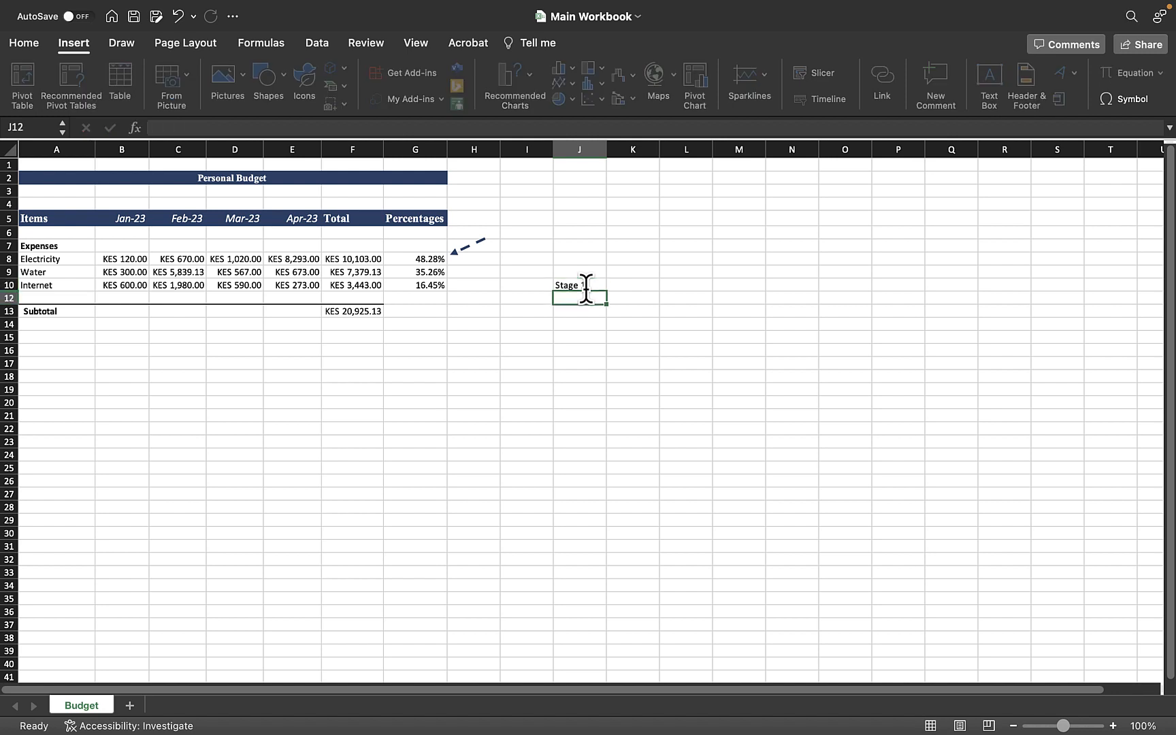
text( 1)
key(Return)
Step: Undo the Stage 1 entry in cell J10
click(729, 284)
click(787, 346)
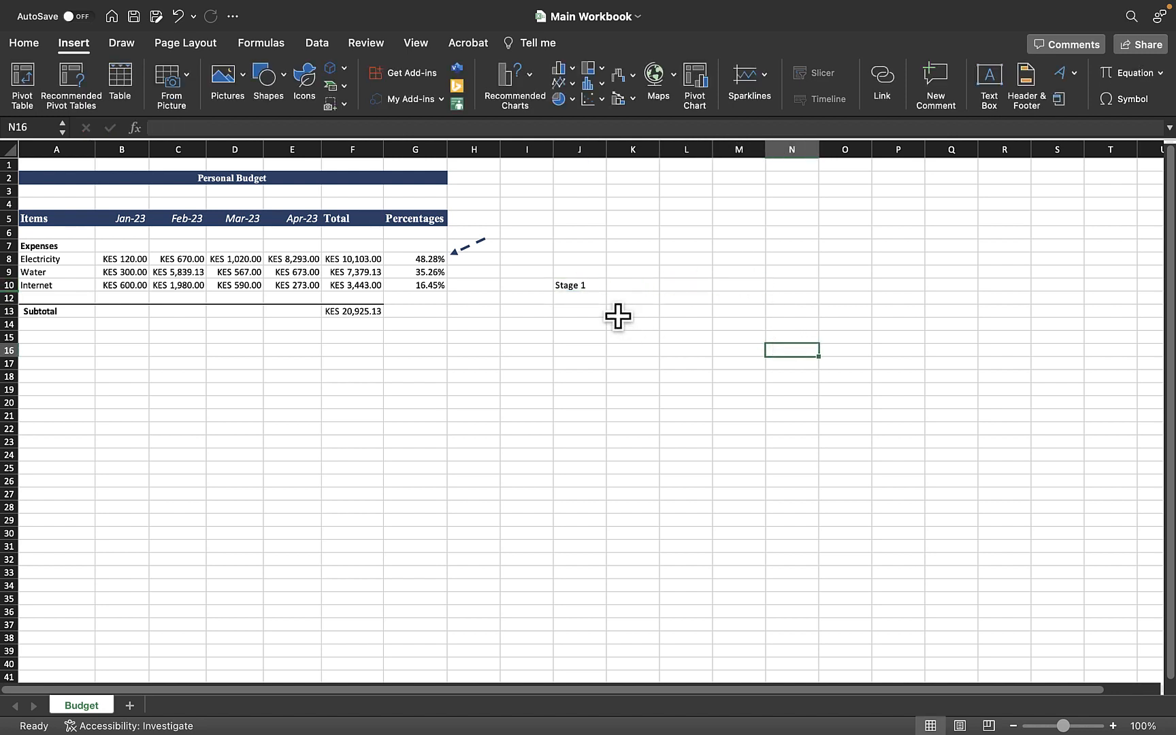
click(582, 281)
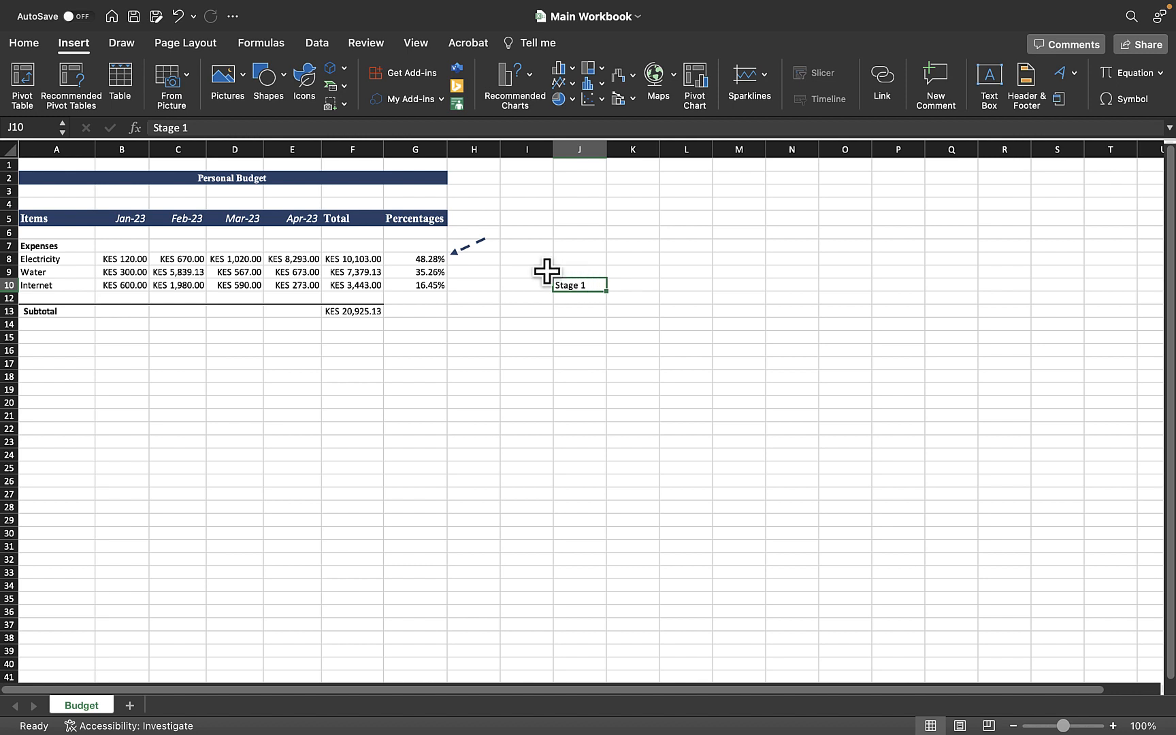
key(super+z)
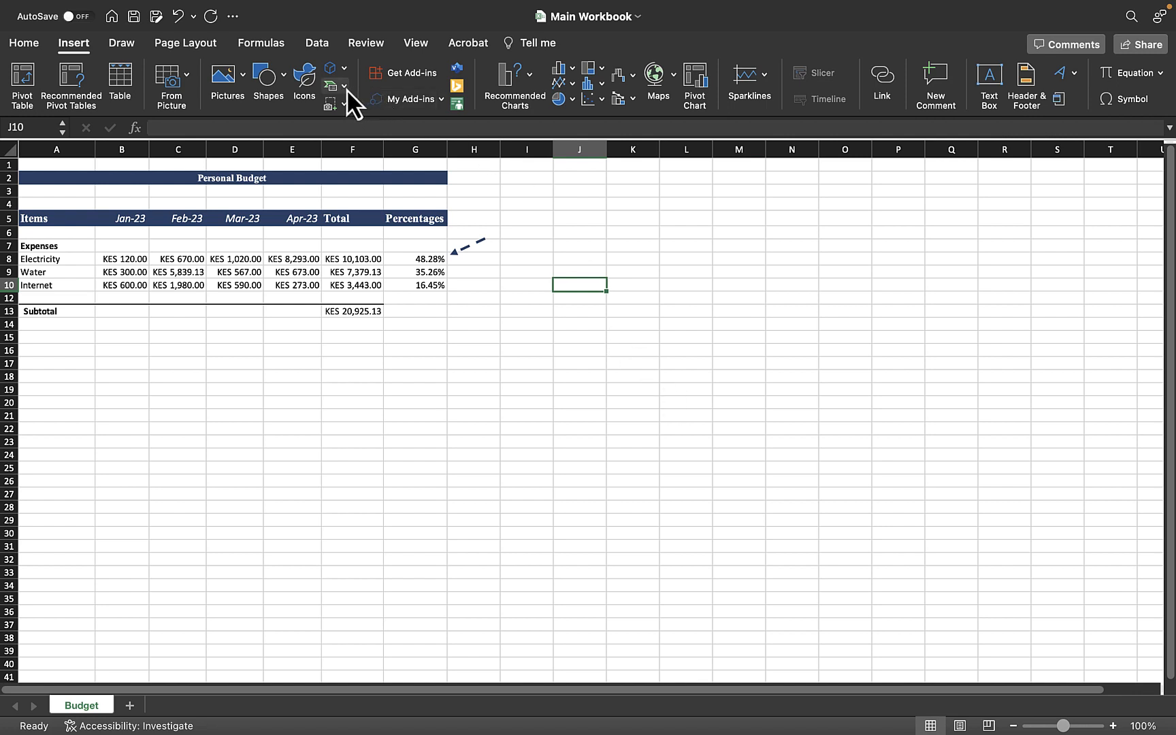
click(83, 50)
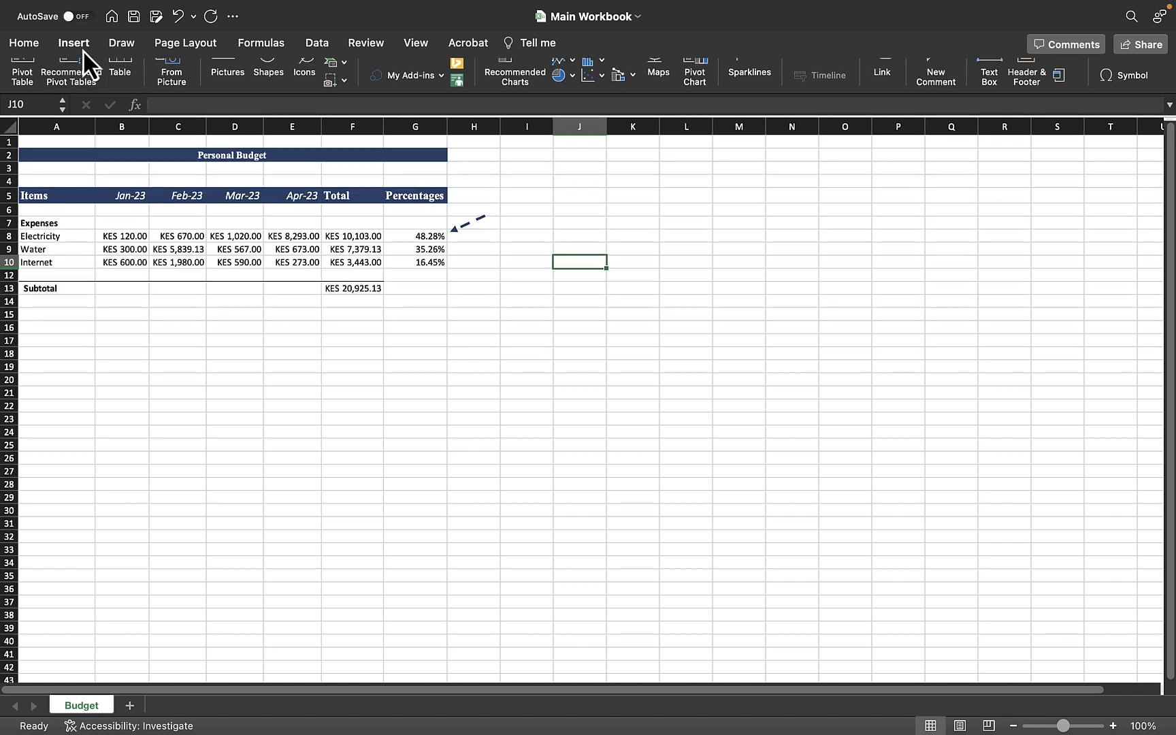
click(83, 48)
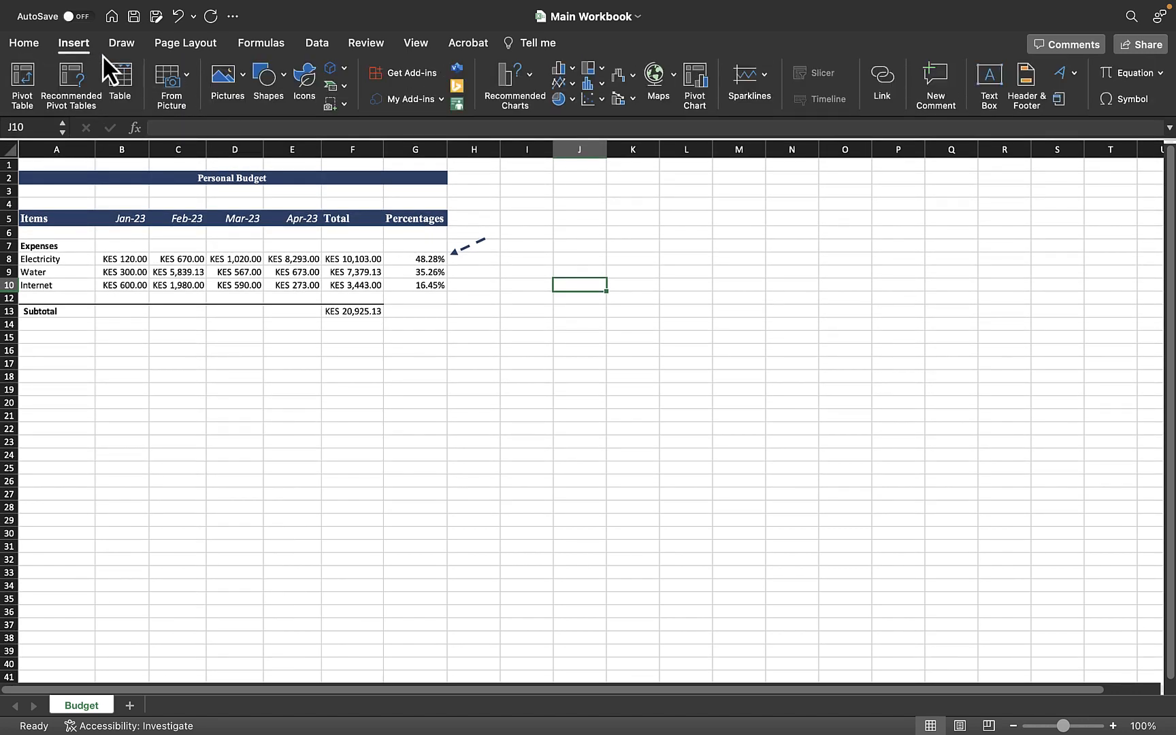
click(76, 47)
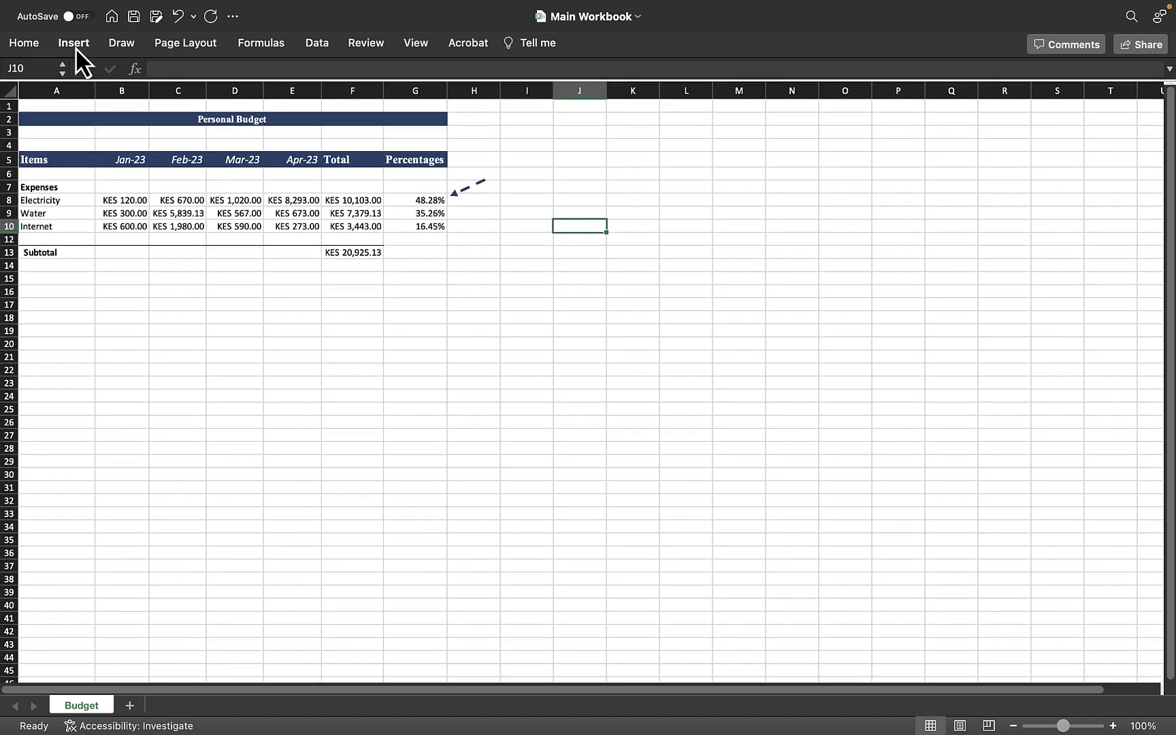
click(75, 48)
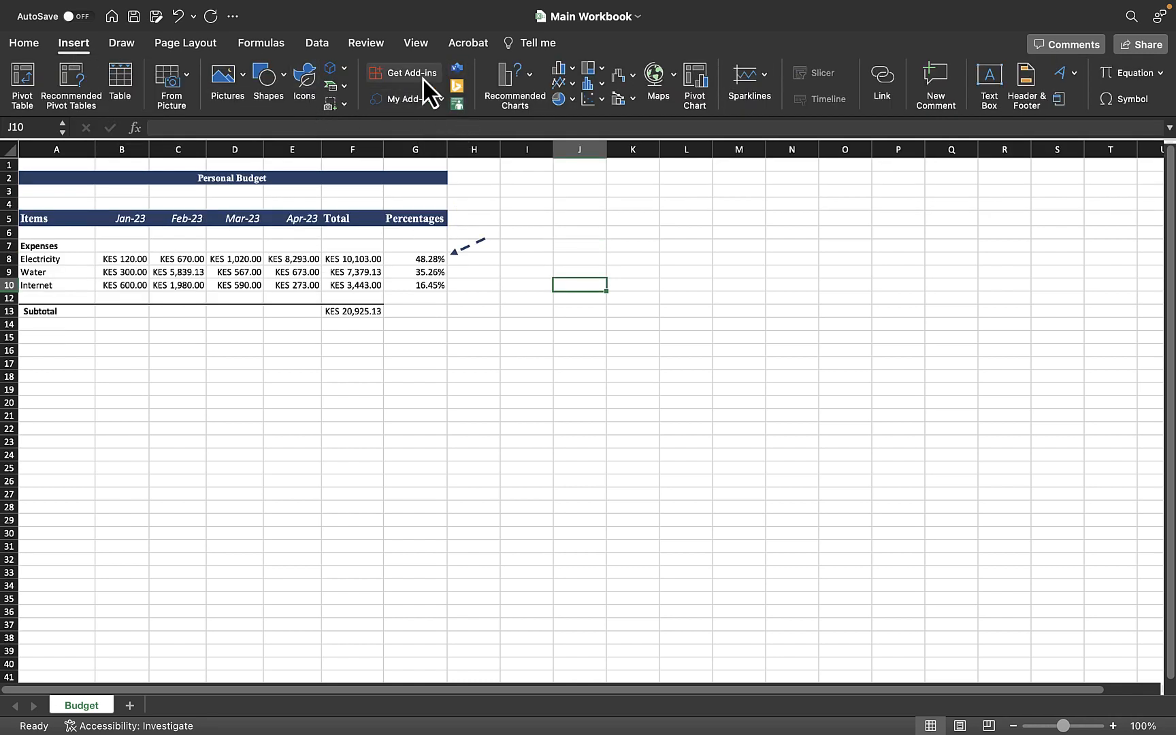
Step: Insert the first SmartArt layout from the Process category, a three-box arrow flow
click(344, 86)
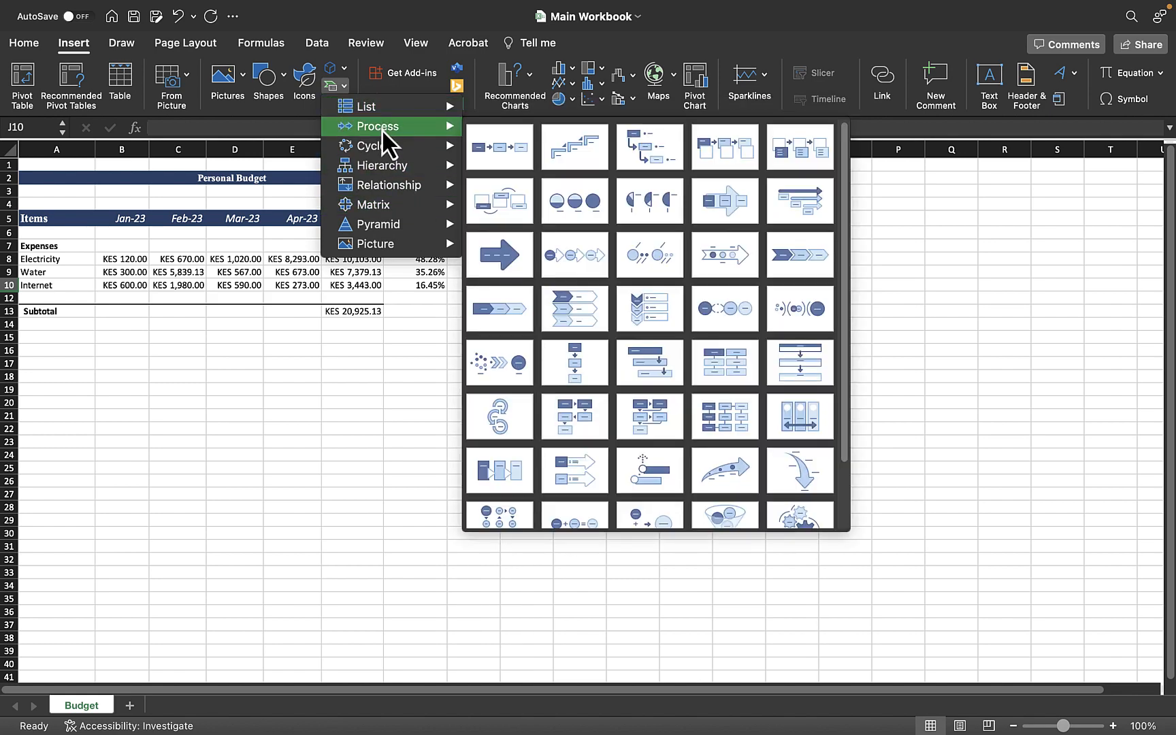
mouse_move(376, 167)
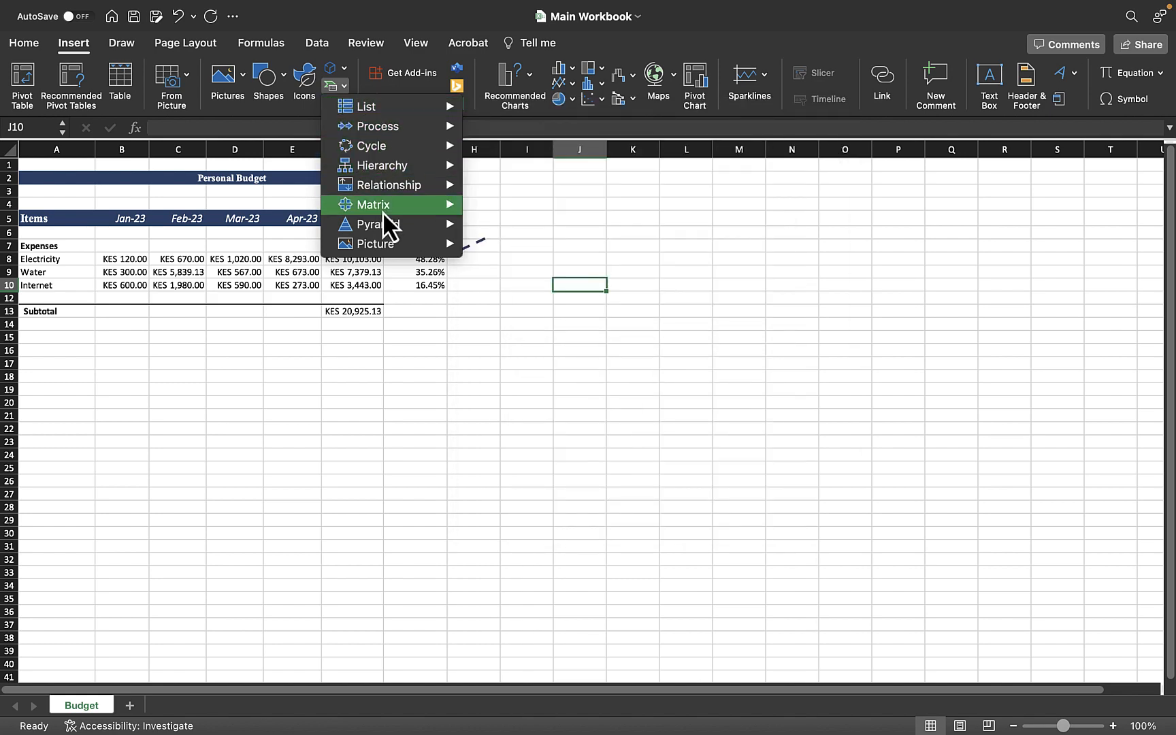
mouse_move(387, 193)
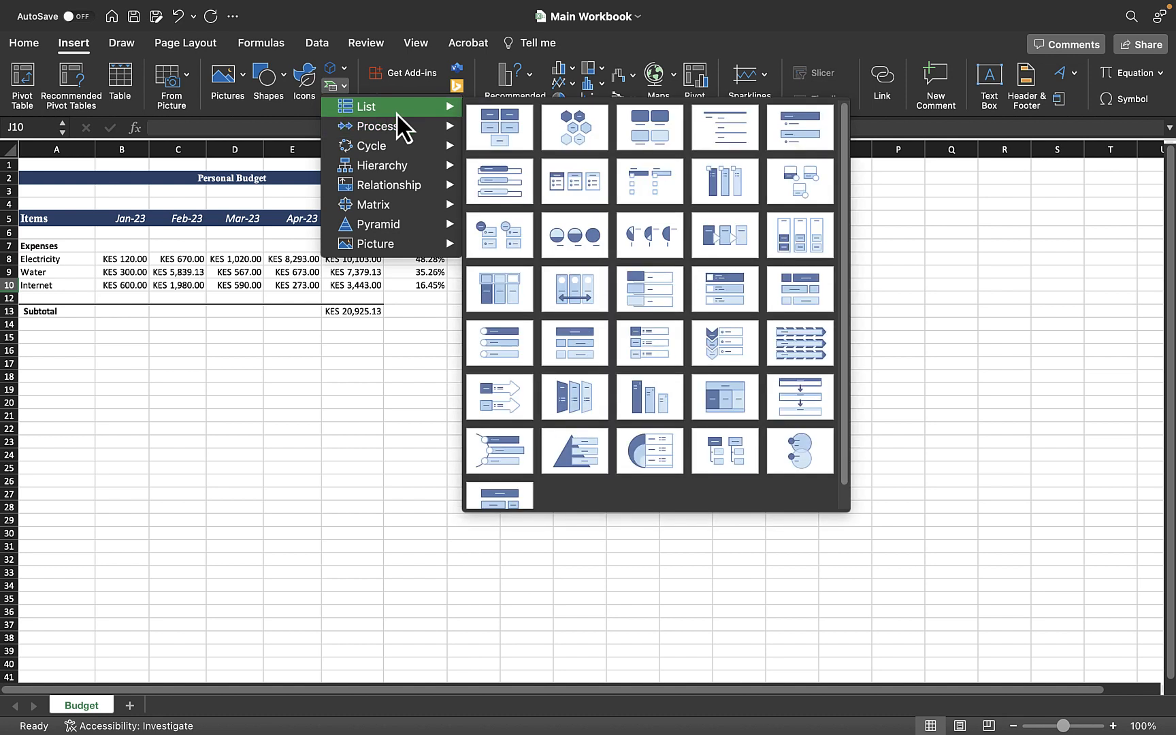
mouse_move(398, 130)
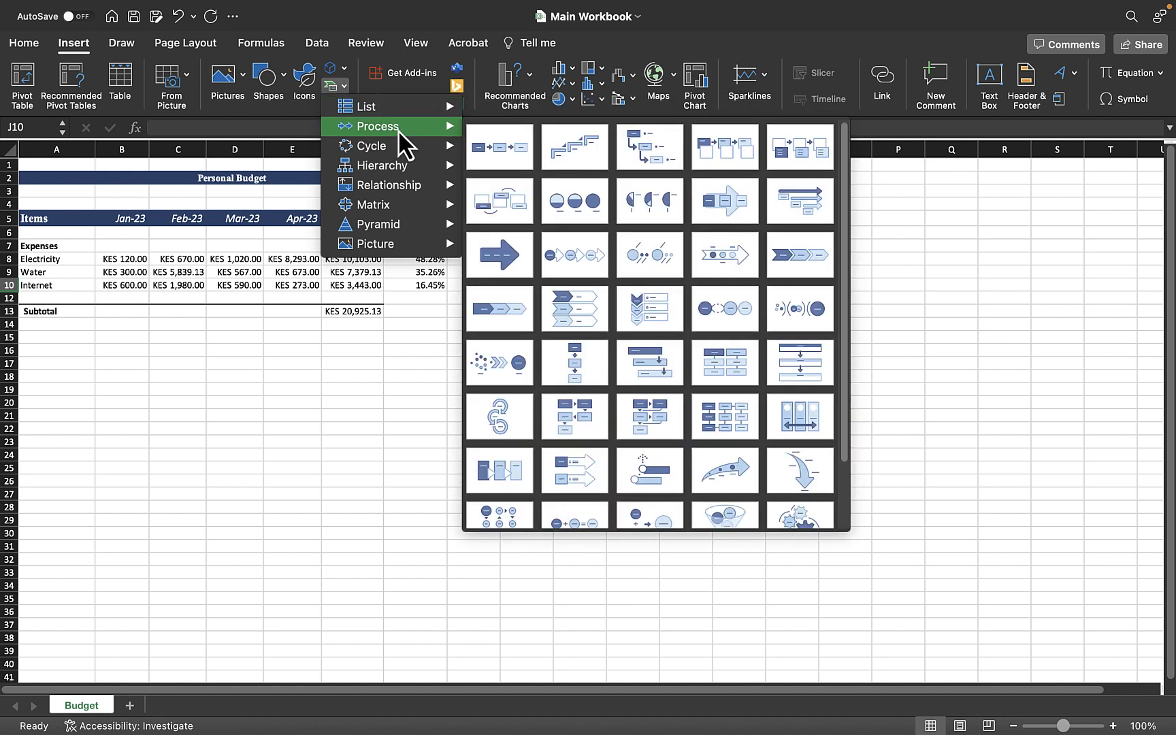
click(506, 155)
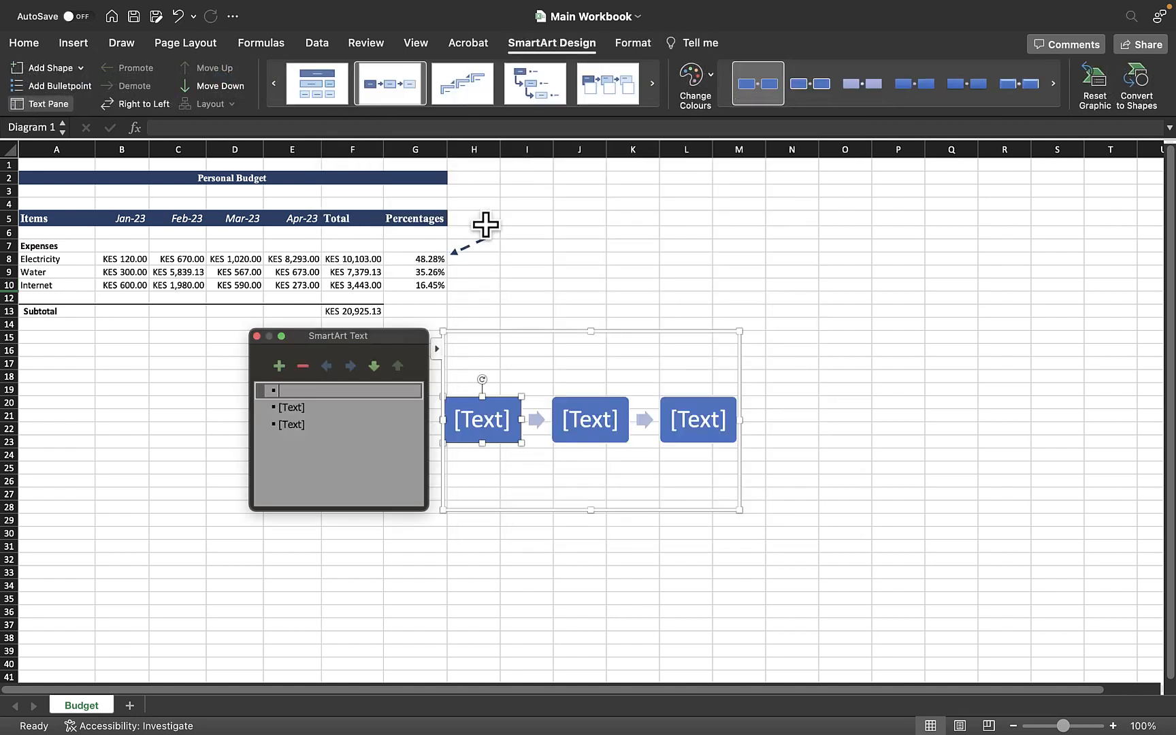
click(872, 453)
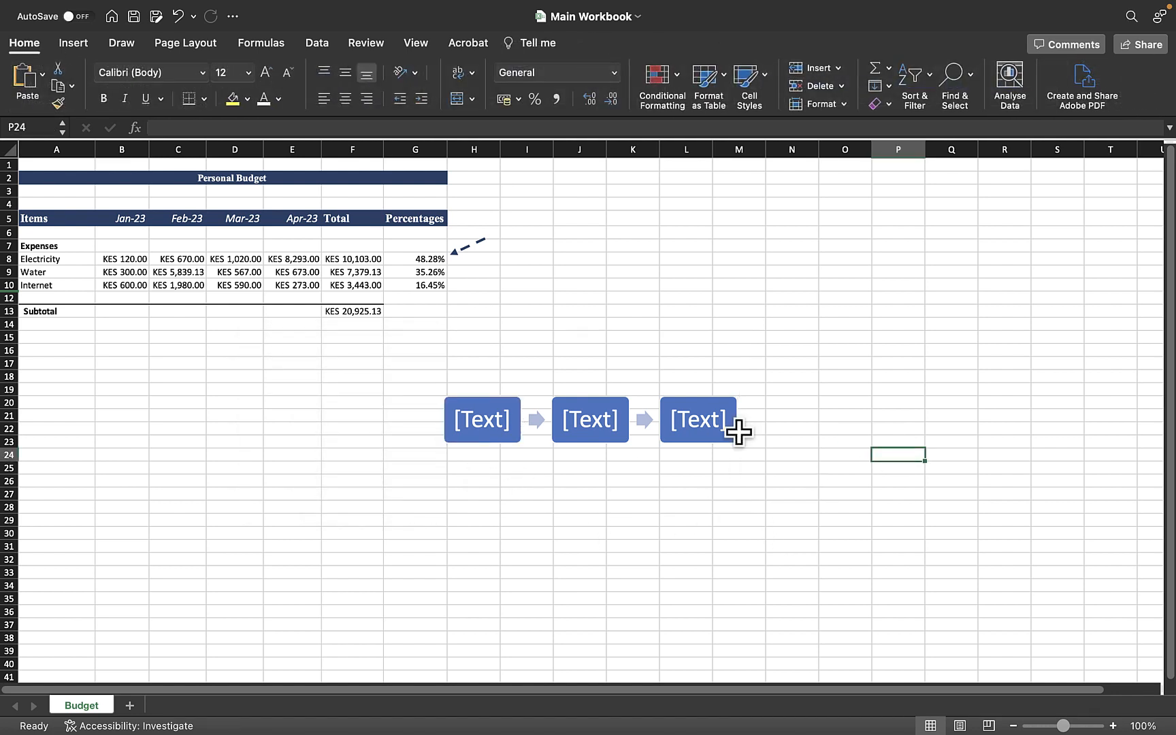
Step: Open the SmartArt text pane and label the first box Step 1
double_click(486, 433)
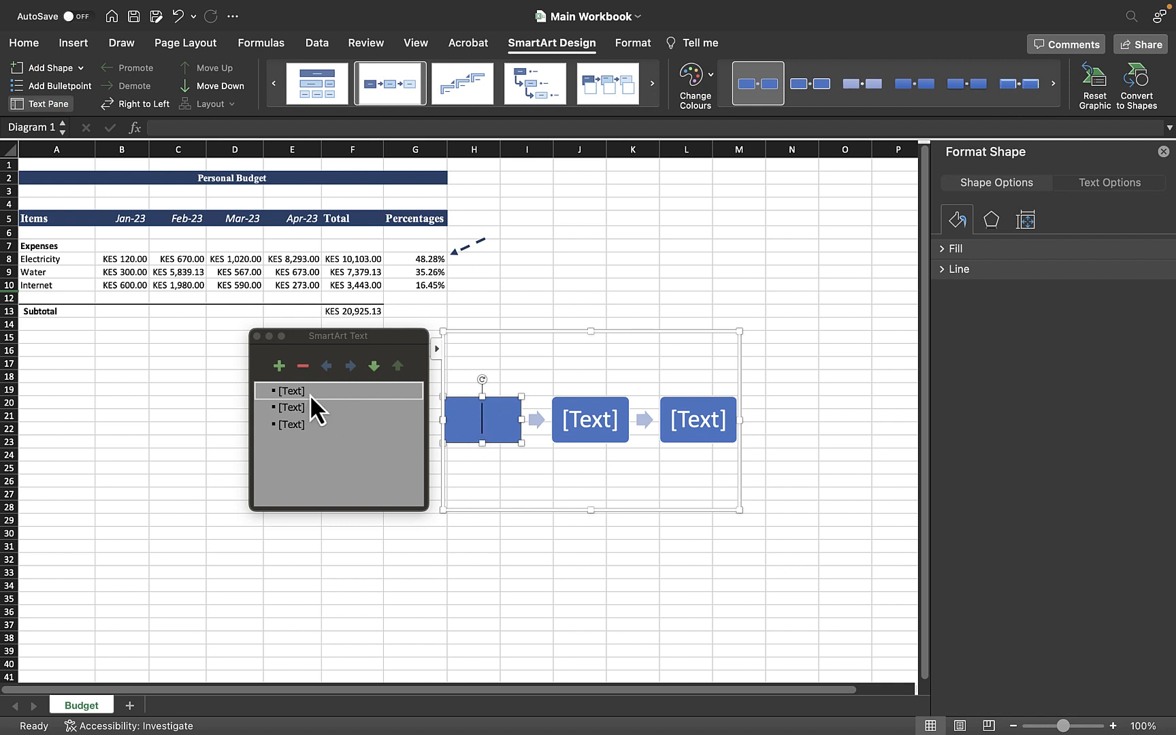
click(290, 389)
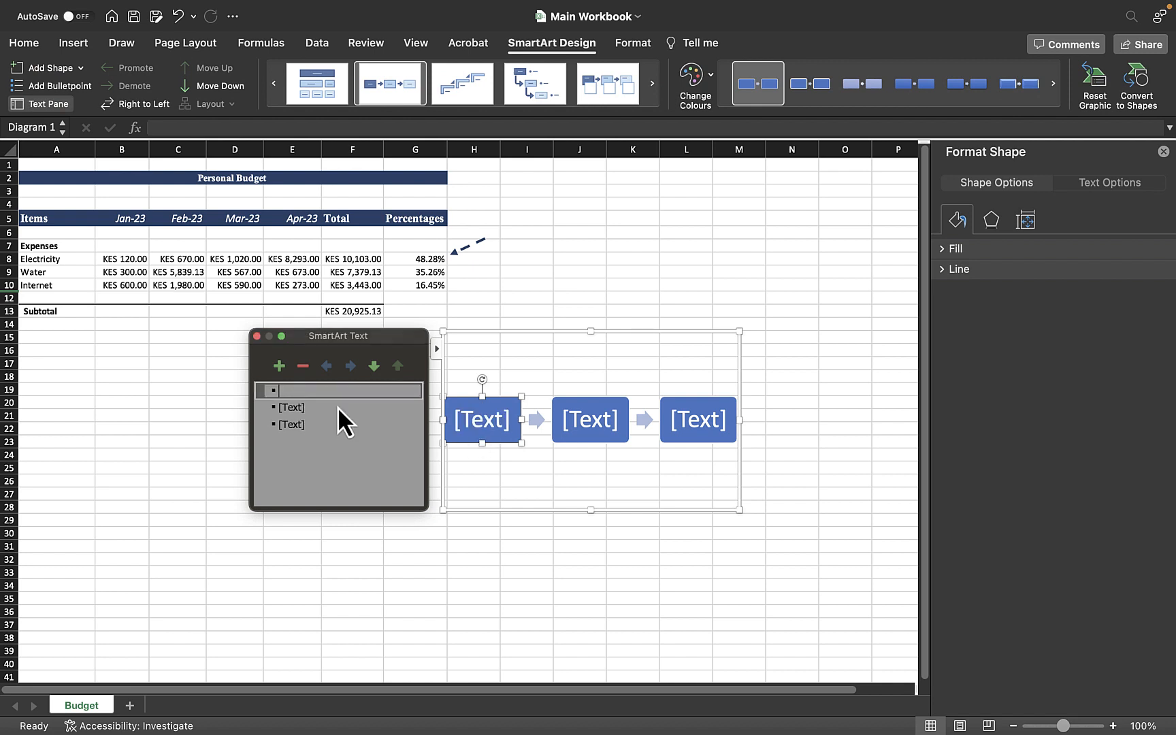
text(Step 1)
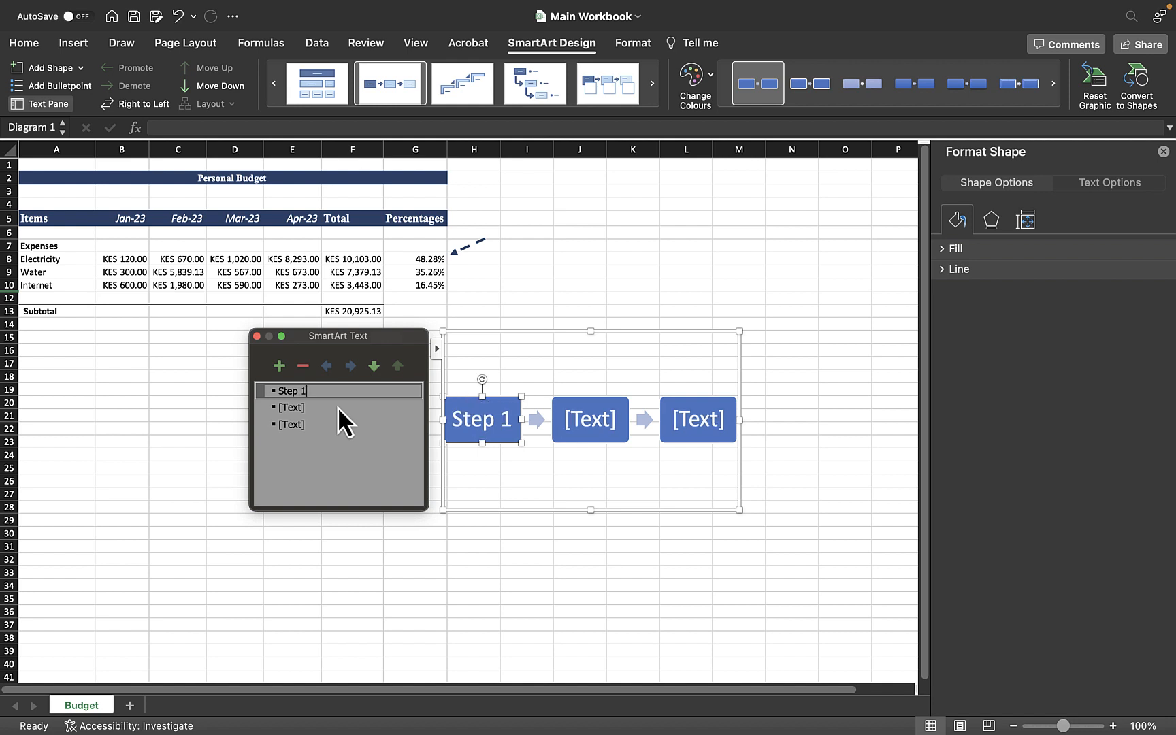
Step: Label the second and third boxes Step 2 and Step 3
click(301, 408)
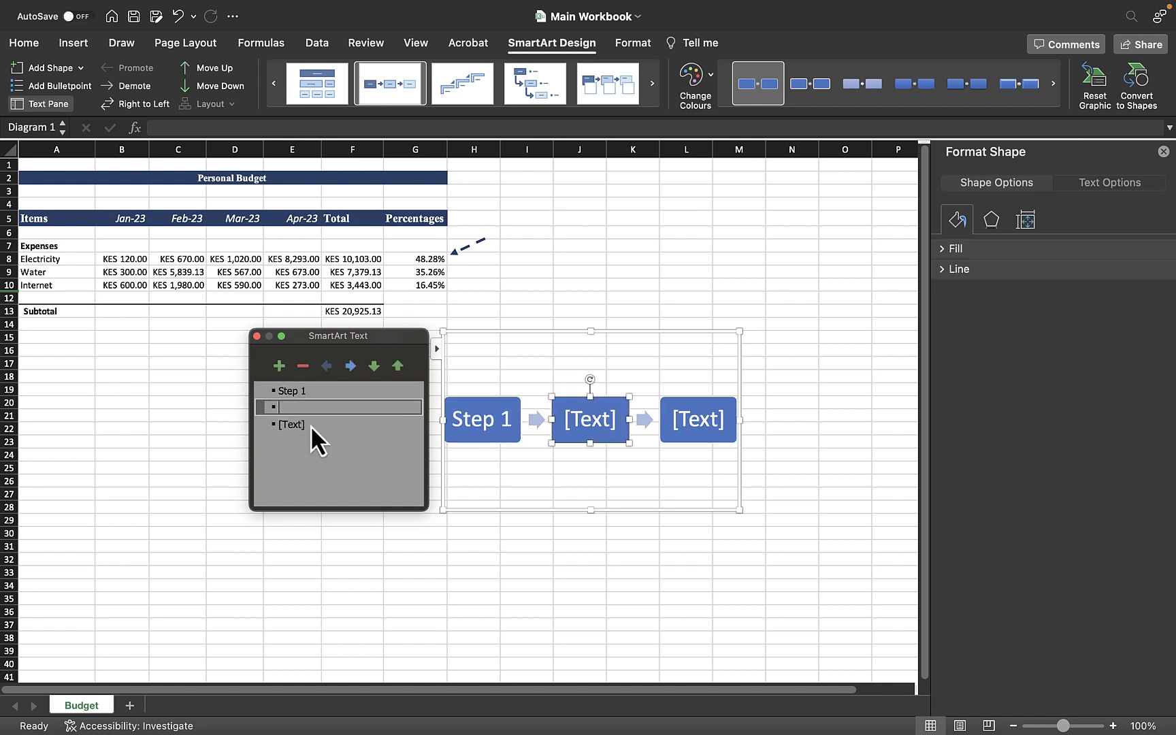
text(Step 2)
click(302, 431)
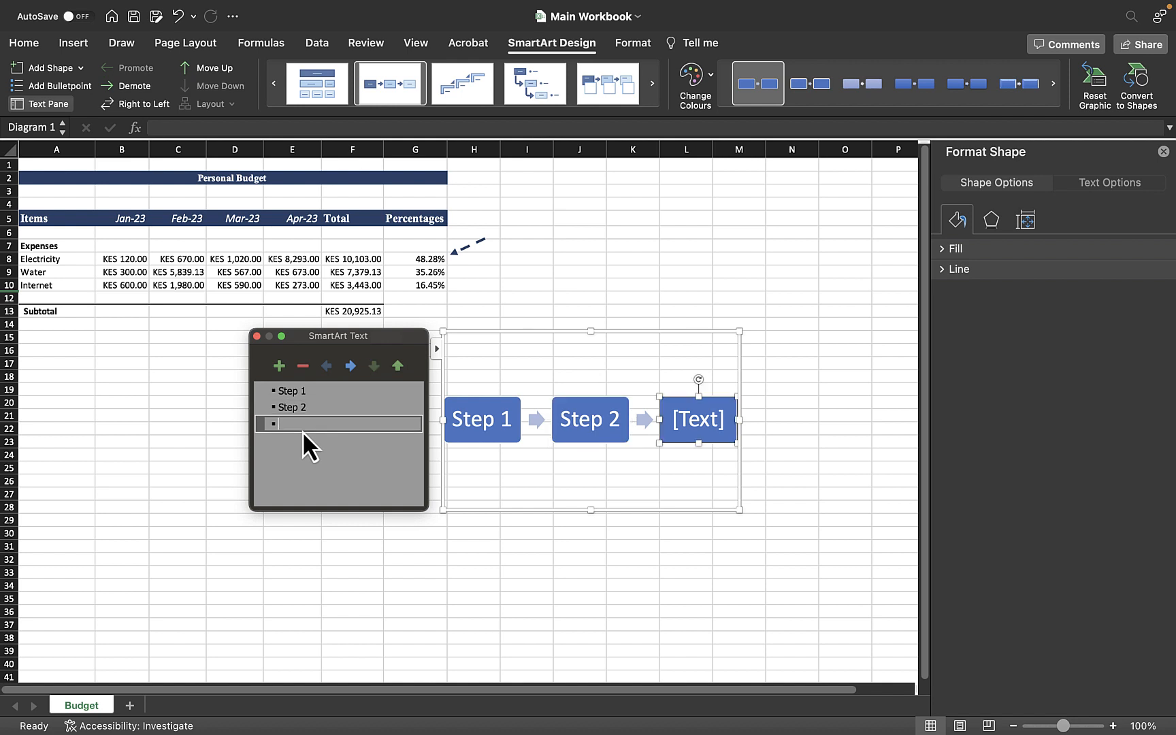
text(Step 3)
Step: Add a fourth shape to the diagram and label it Step 4
click(280, 364)
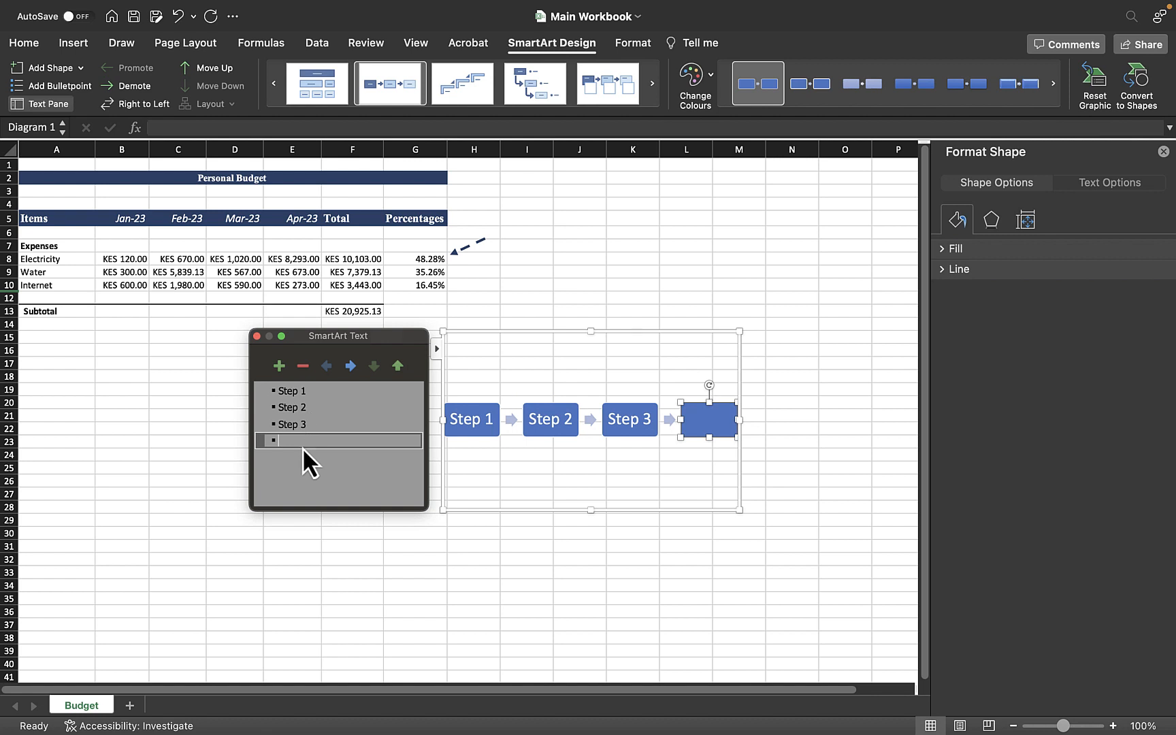
text(Step 4)
Step: Insert a new shape after Step 3 and label it Step 4
click(327, 424)
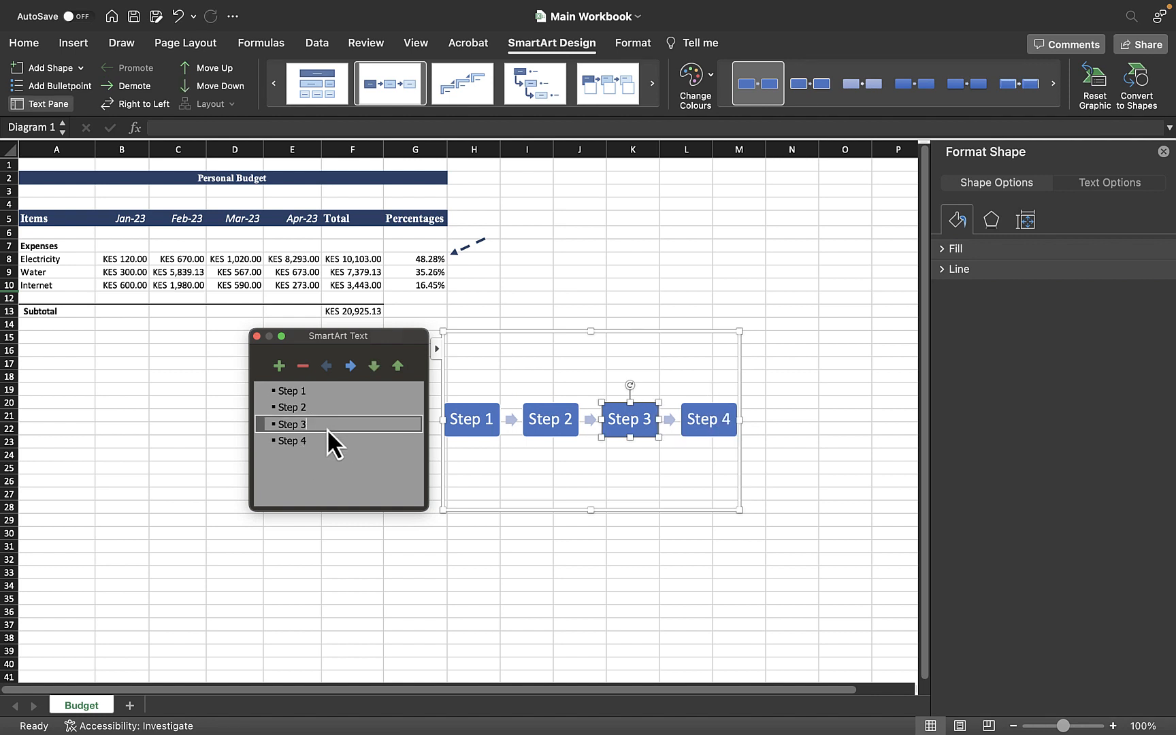
key(Return)
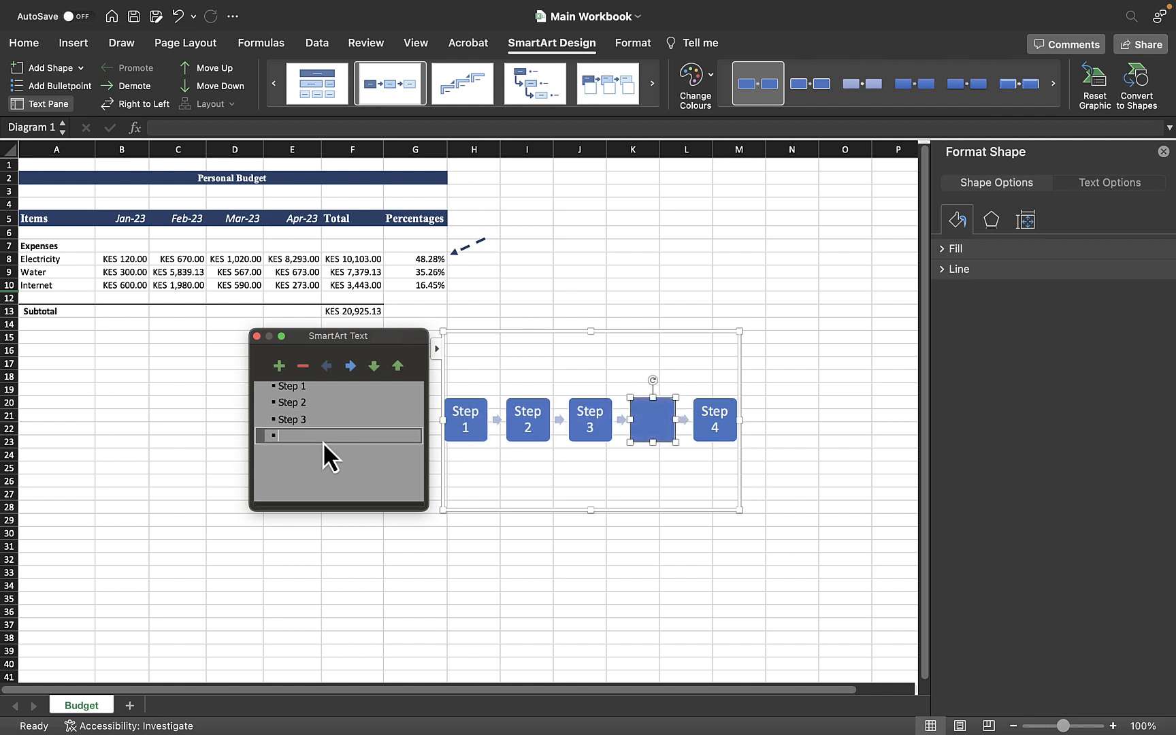
text(Step )
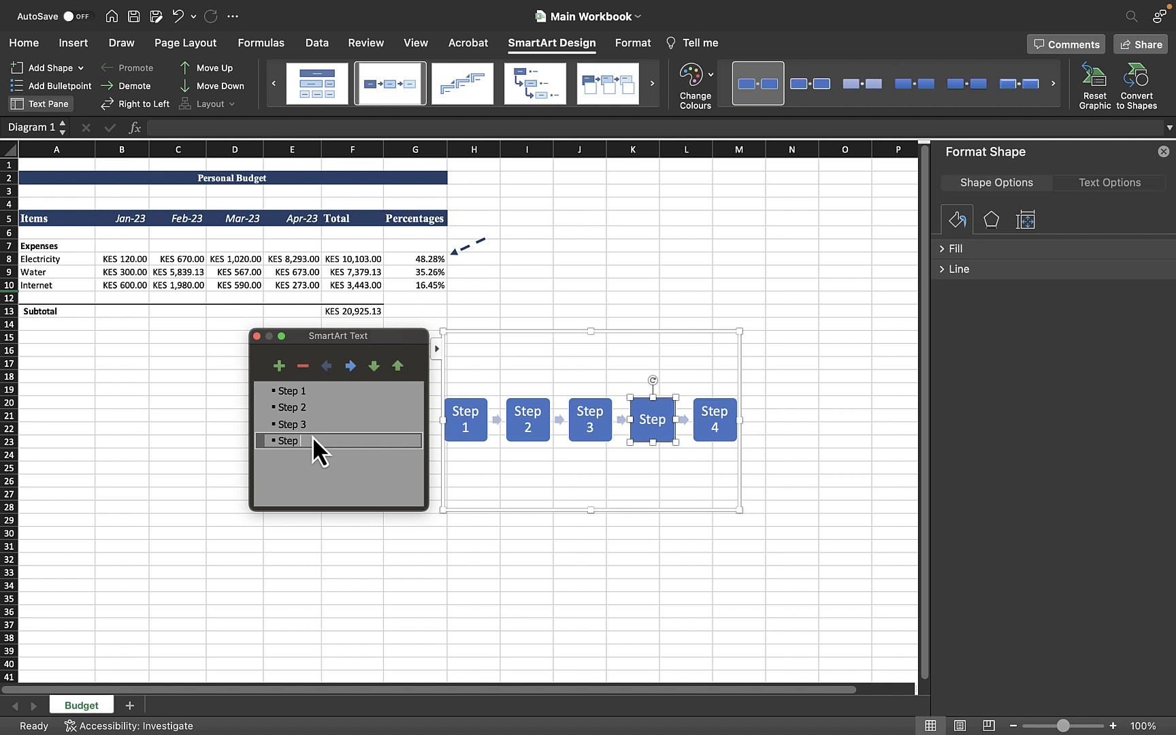
text(4)
Step: Relabel the last shape in the diagram as Step 5
click(338, 492)
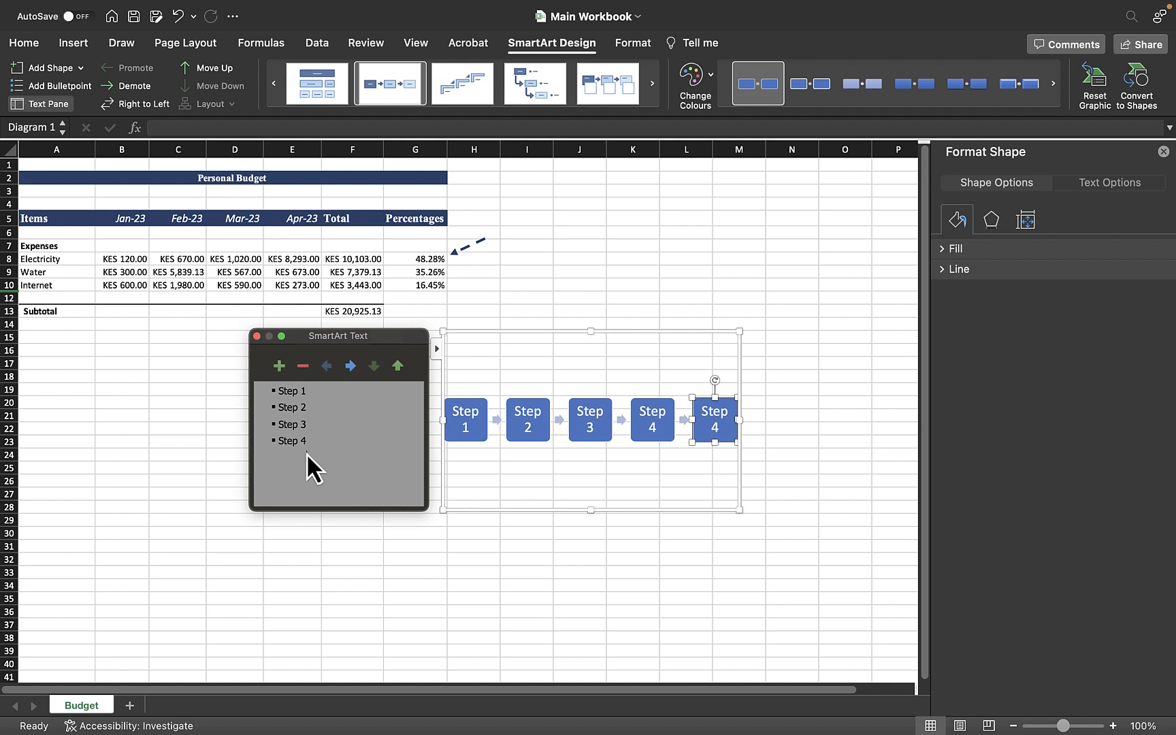
click(677, 494)
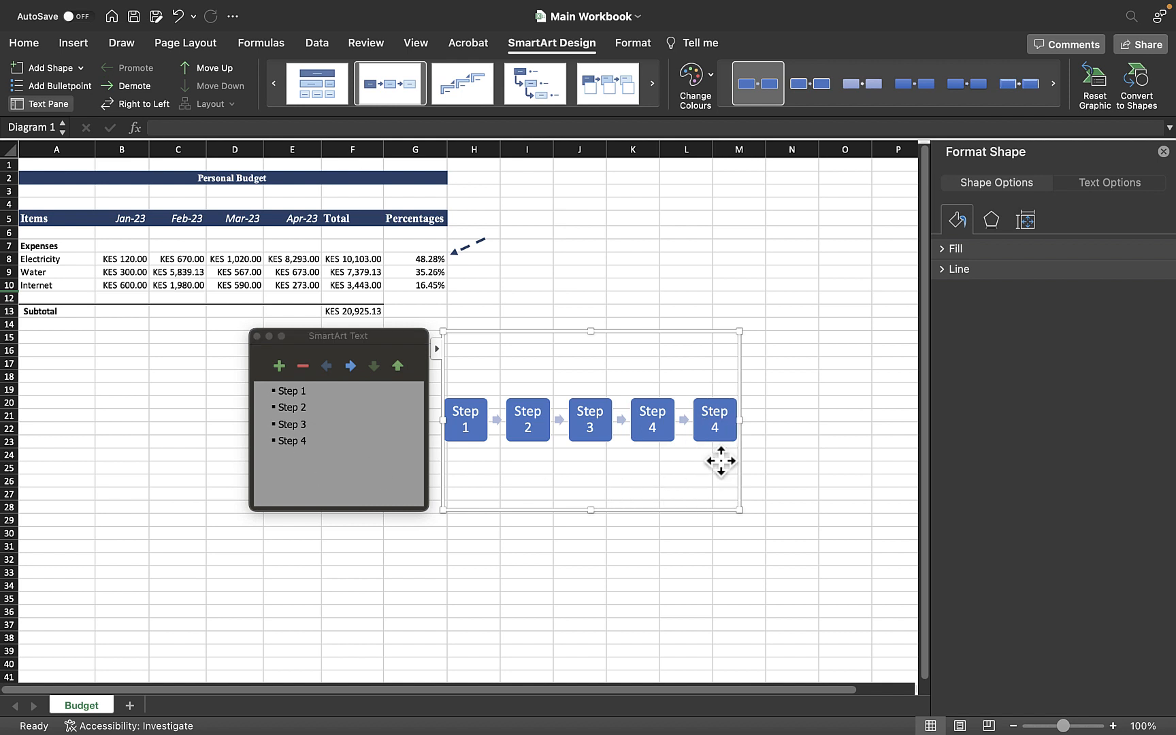
click(716, 431)
key(BackSpace)
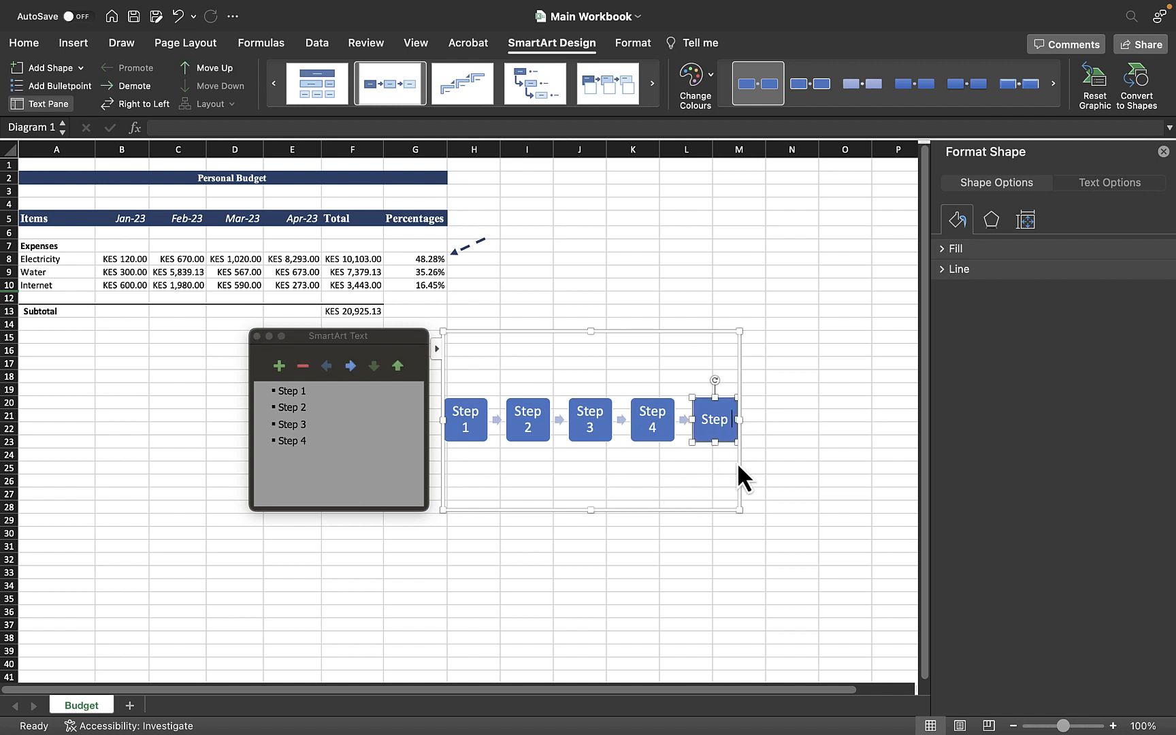
text(5)
click(822, 403)
click(677, 451)
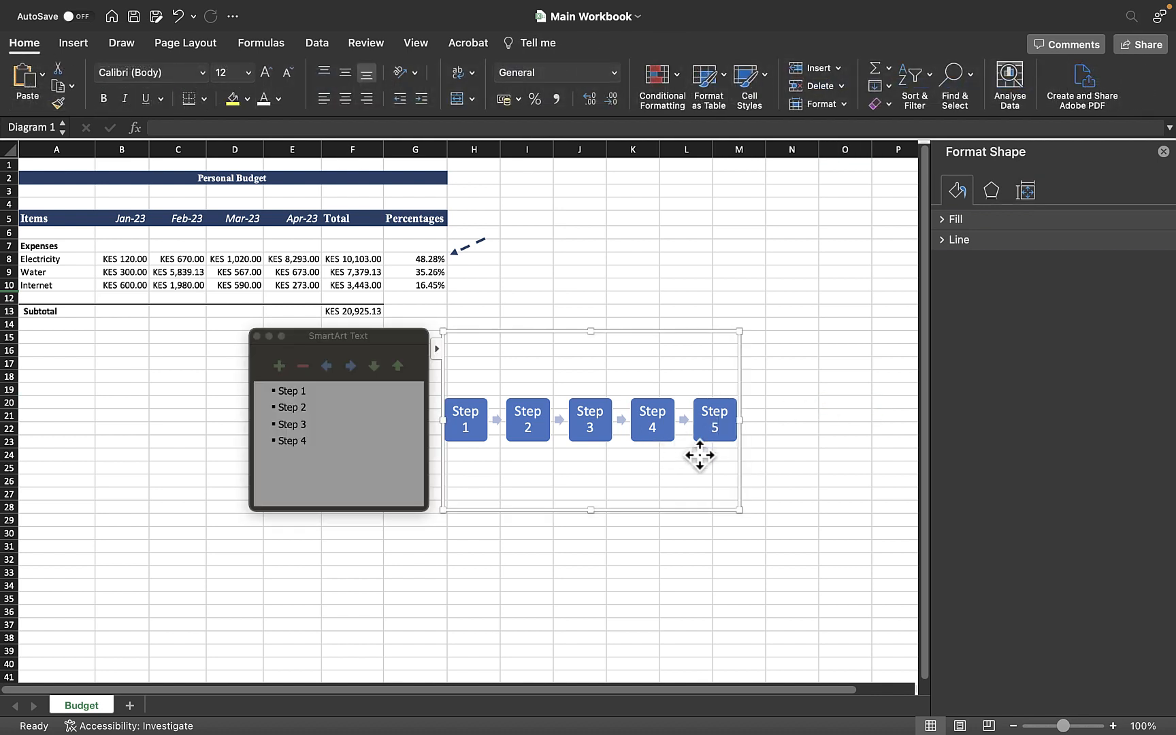
click(287, 466)
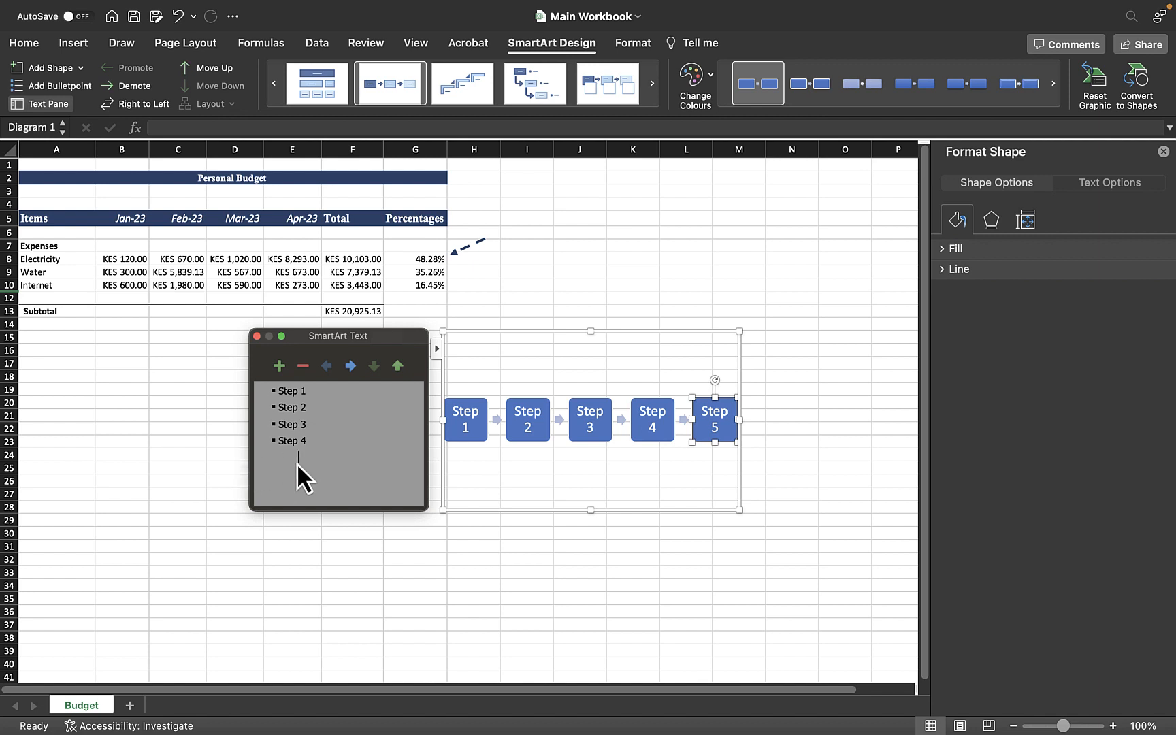
Step: Remove the empty fifth shape from the process diagram
click(304, 364)
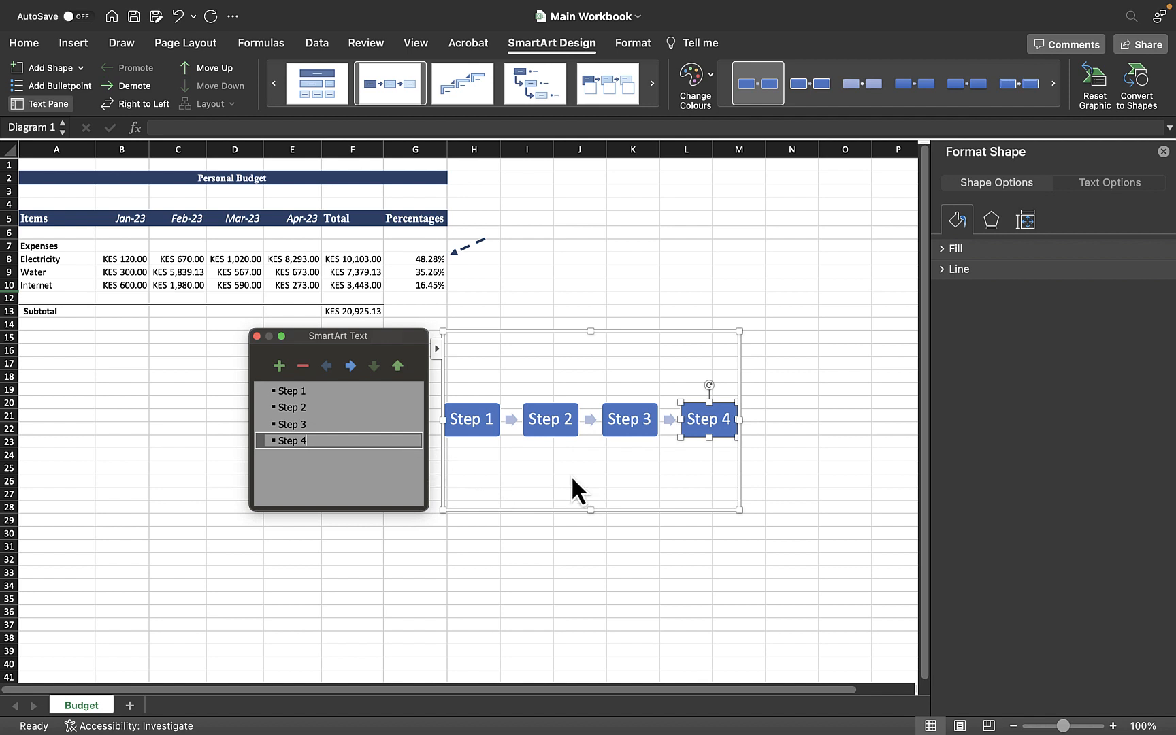
Step: Move the Step 3 entry below Step 4 and back up again
click(716, 430)
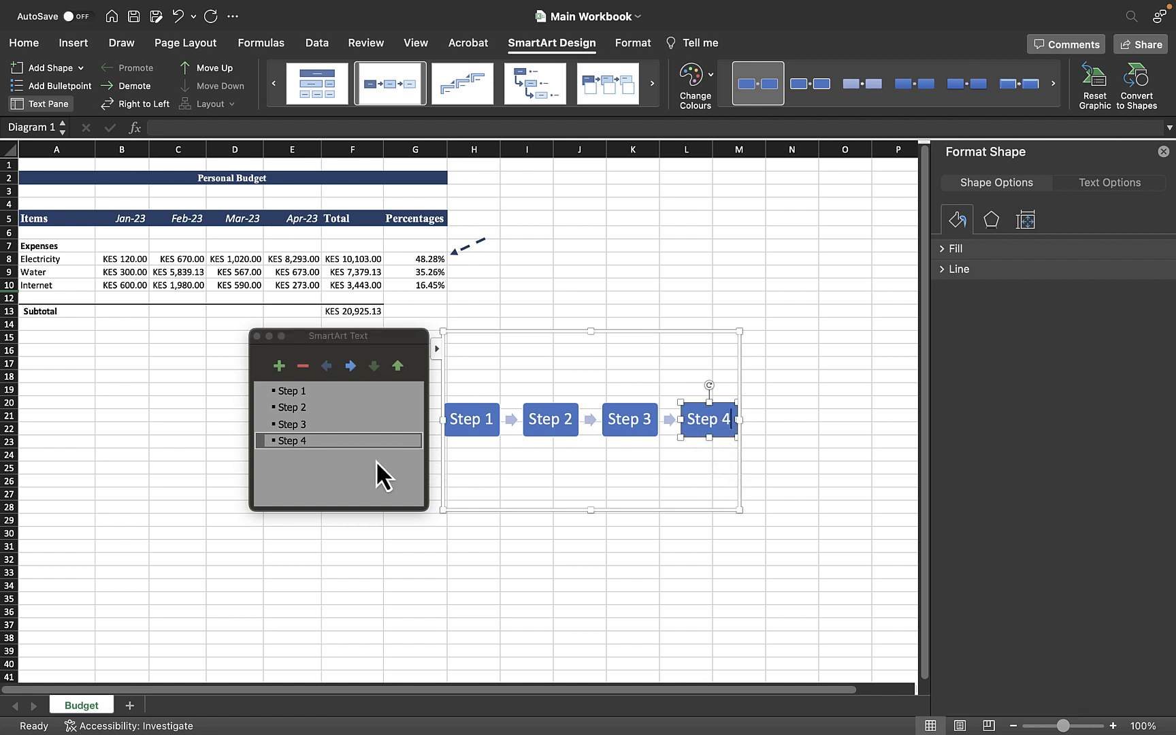
click(290, 458)
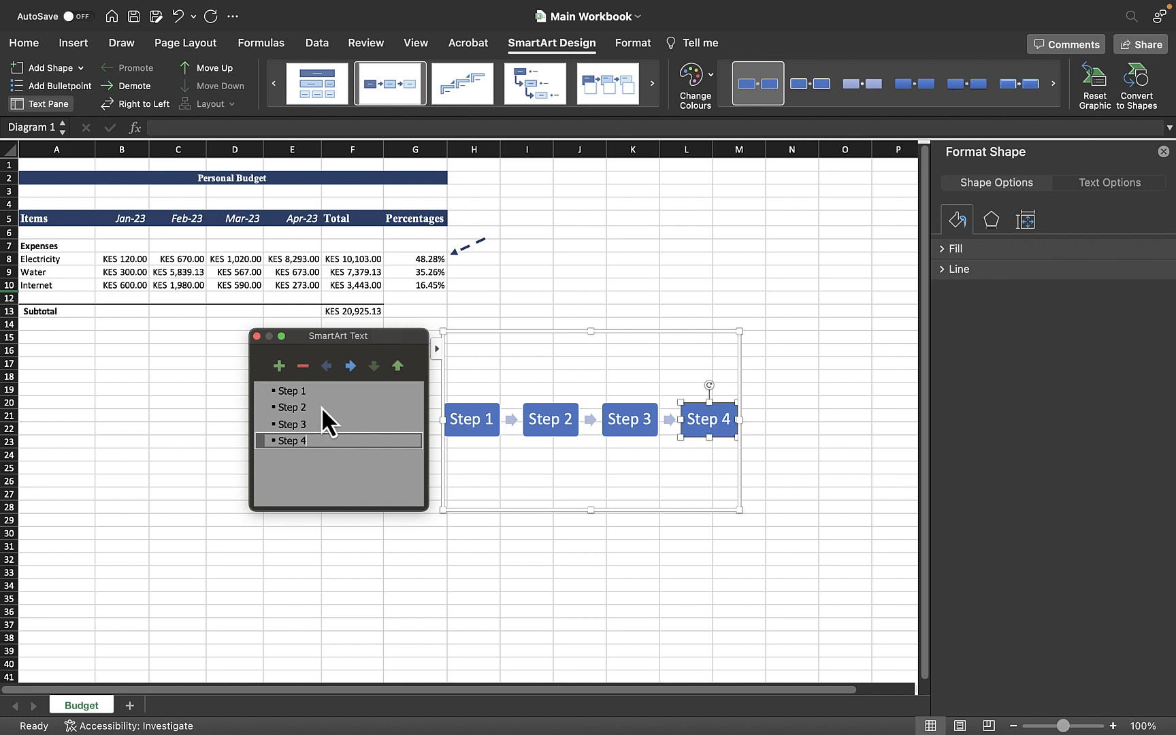
click(306, 432)
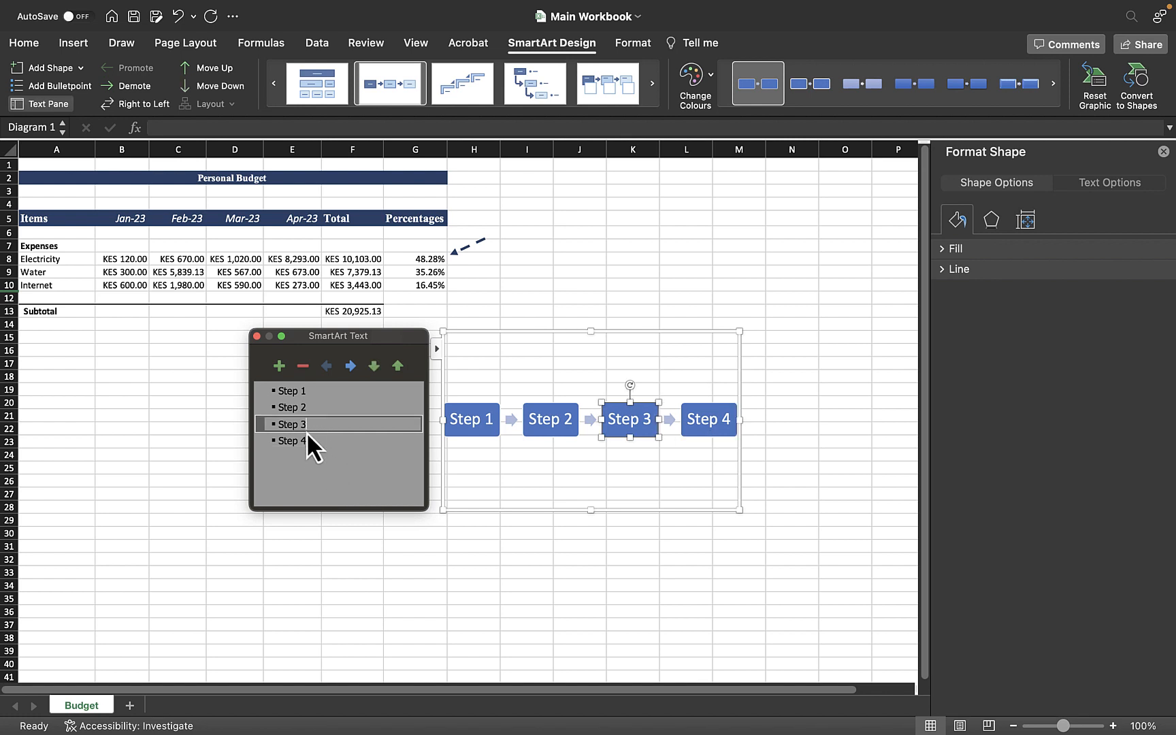
click(307, 416)
click(314, 438)
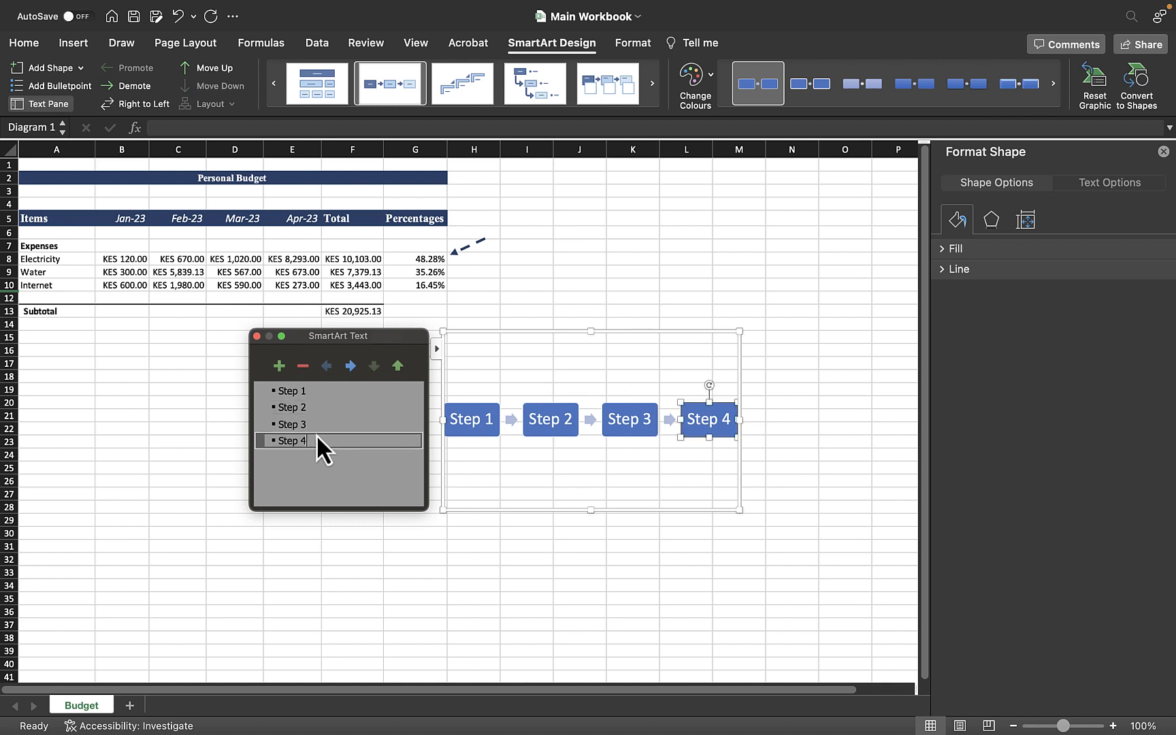
click(306, 431)
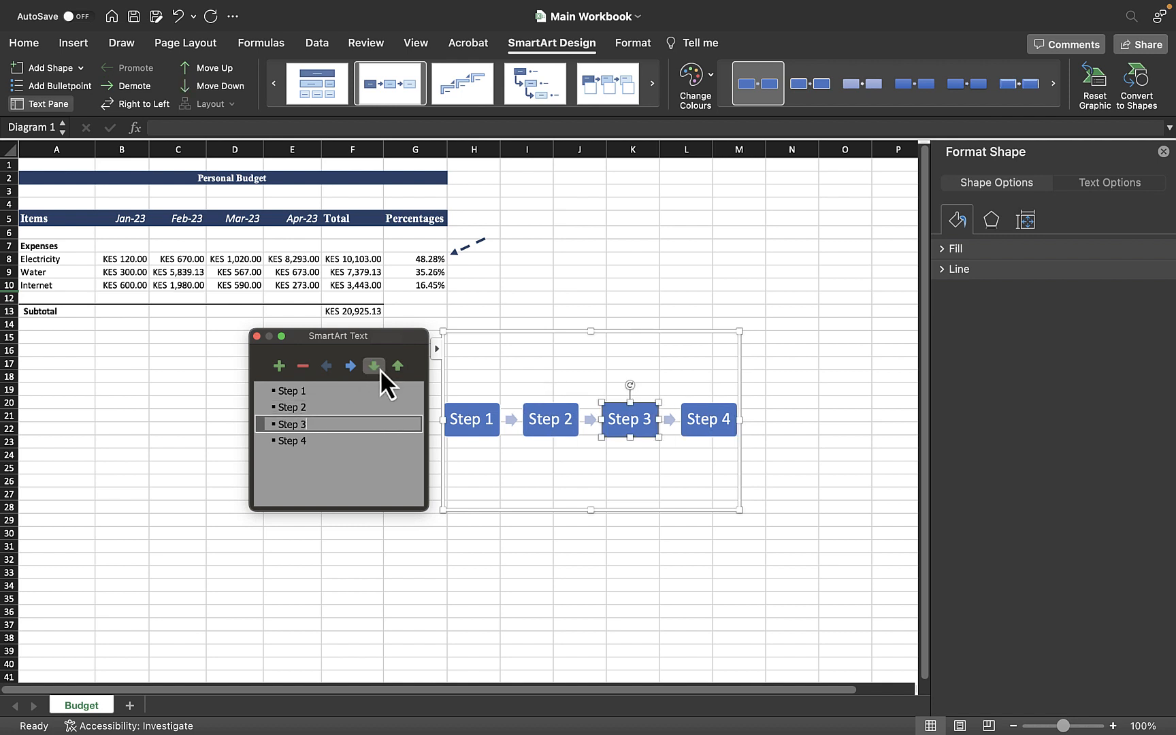
click(380, 368)
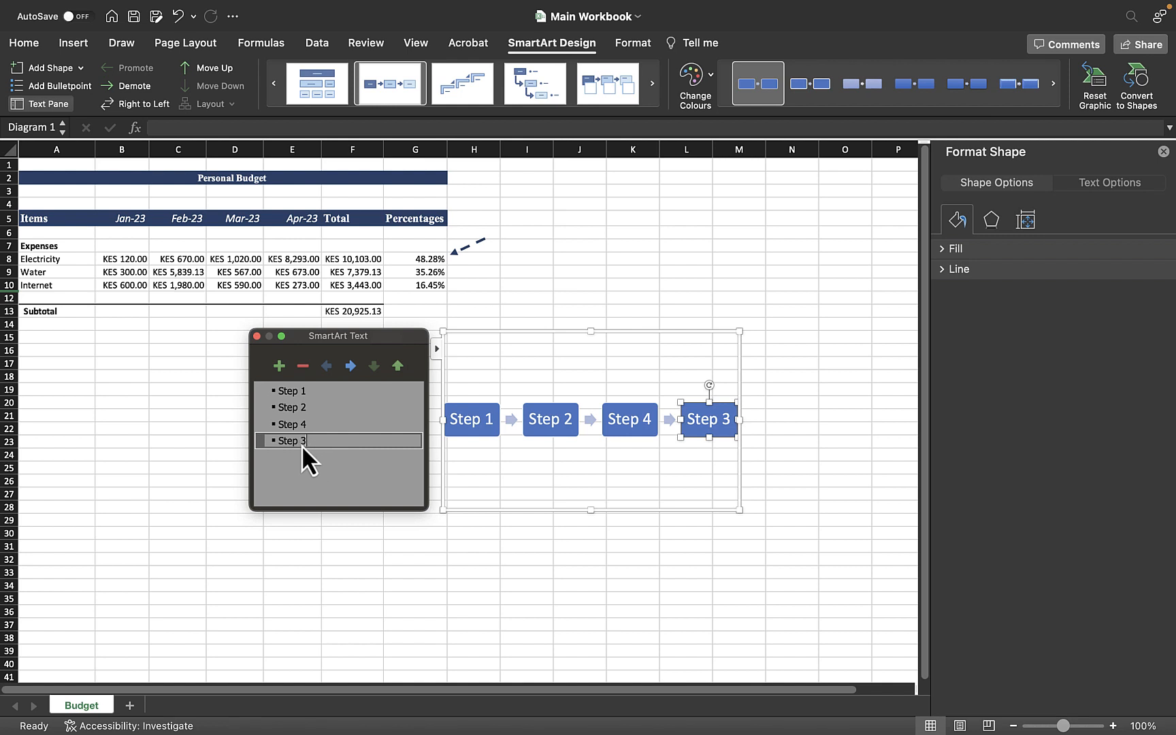
click(398, 365)
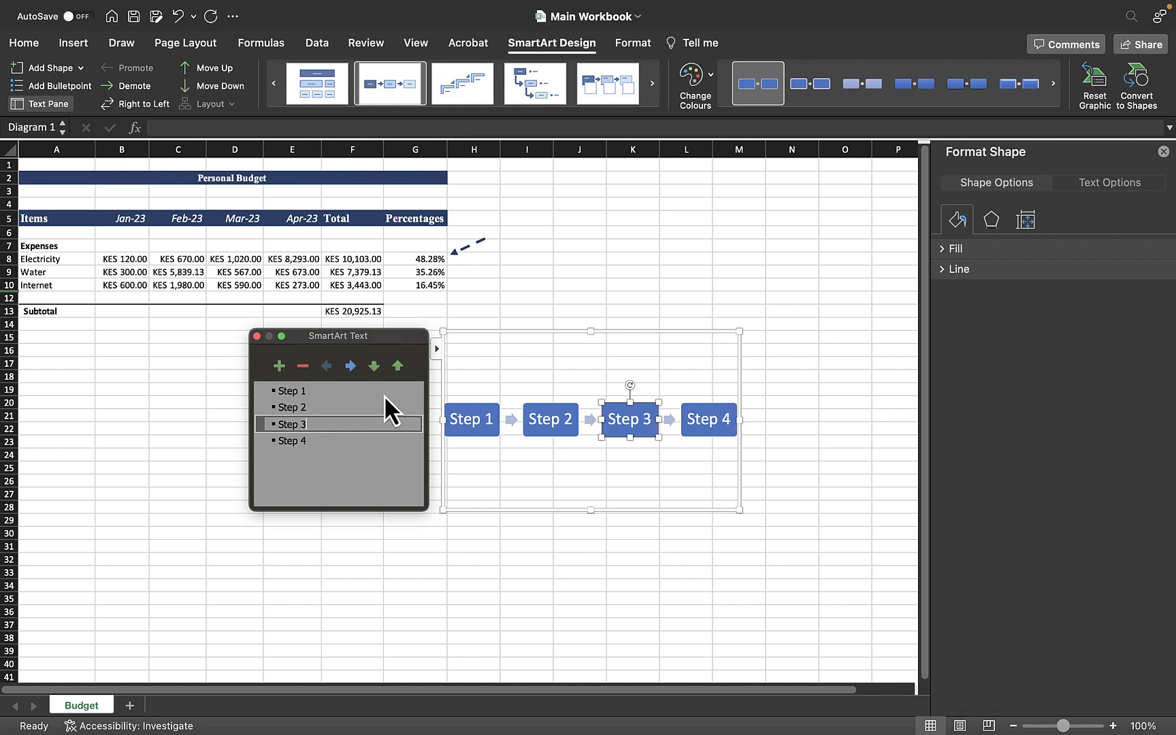
Step: Demote Step 3 under Step 2 and promote it back to its own shape
click(347, 370)
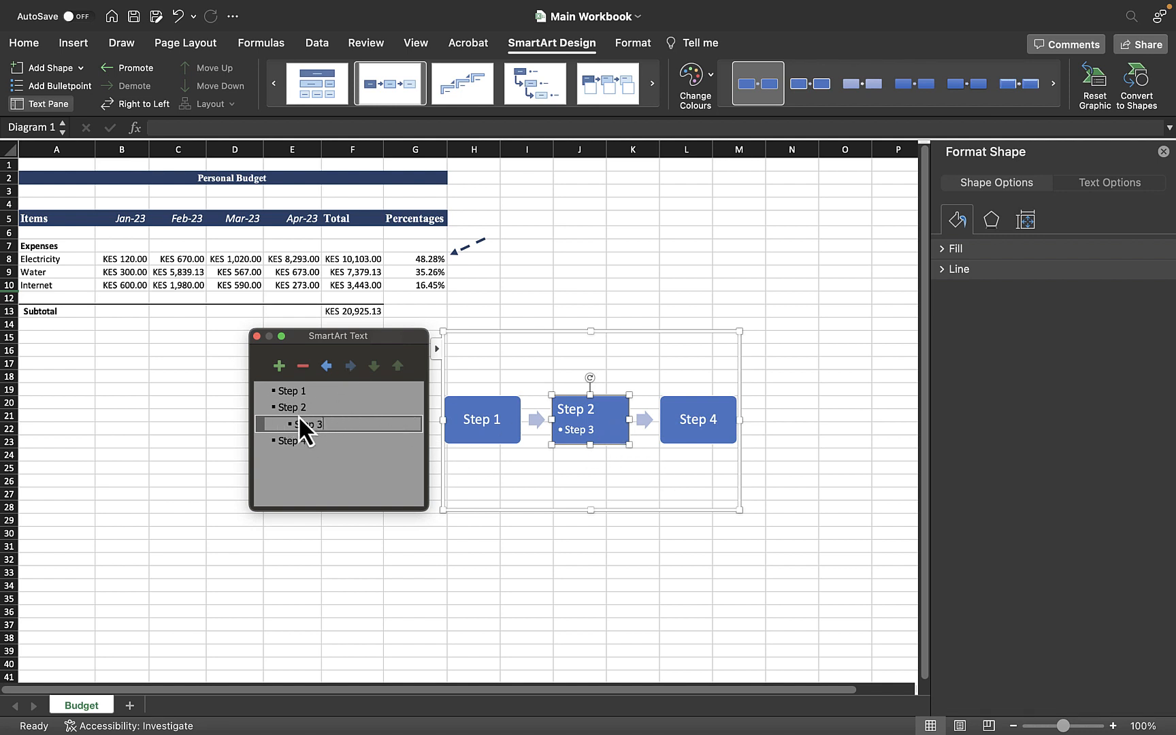
scroll(548, 409, down, 4)
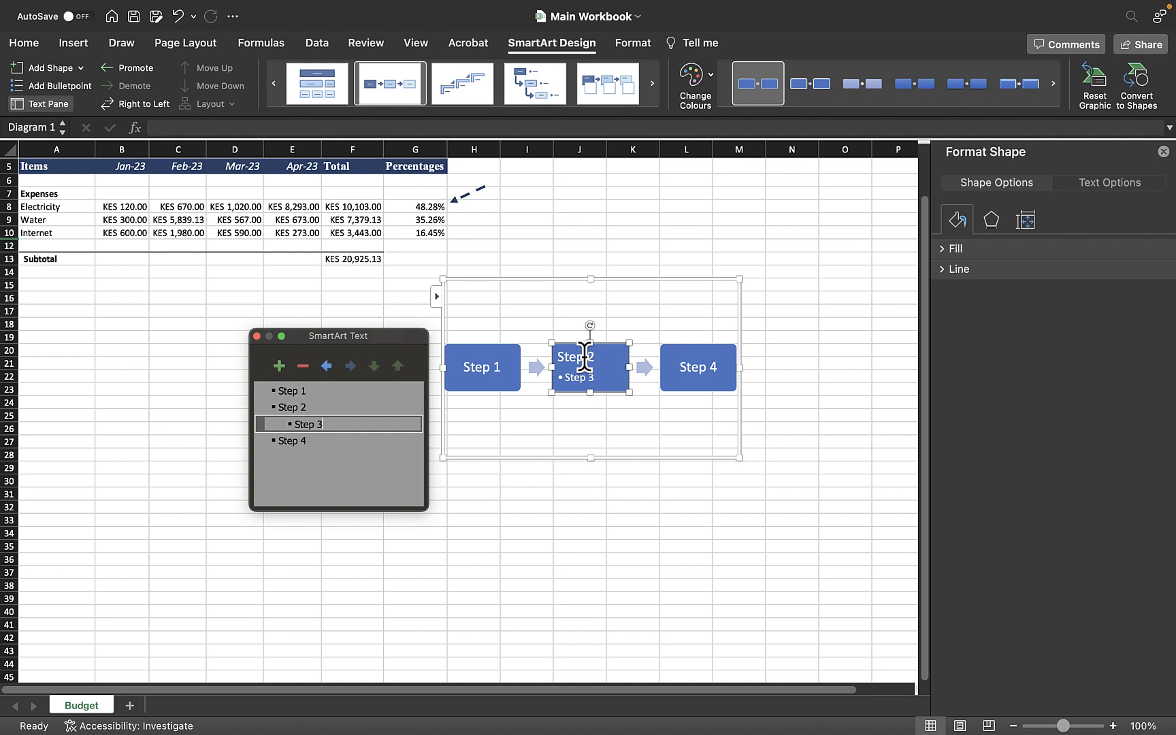
click(325, 366)
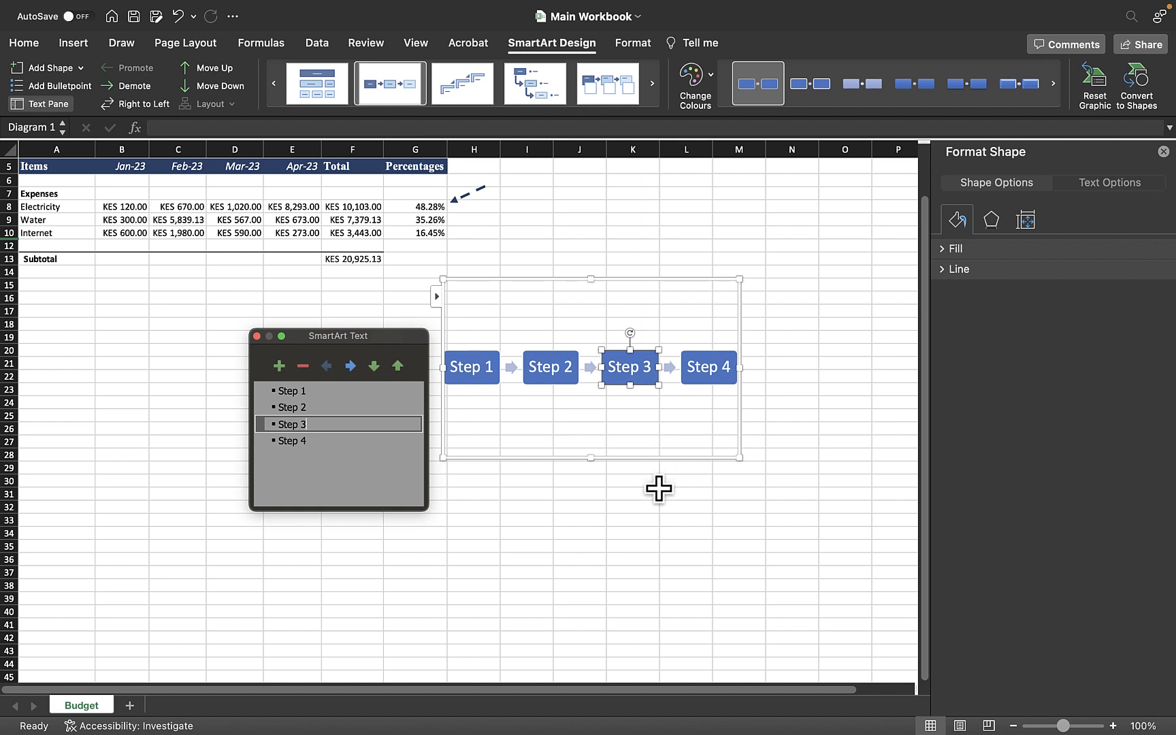
Step: Recolour the process diagram with a Colourful gradient colour scheme
click(657, 511)
click(658, 511)
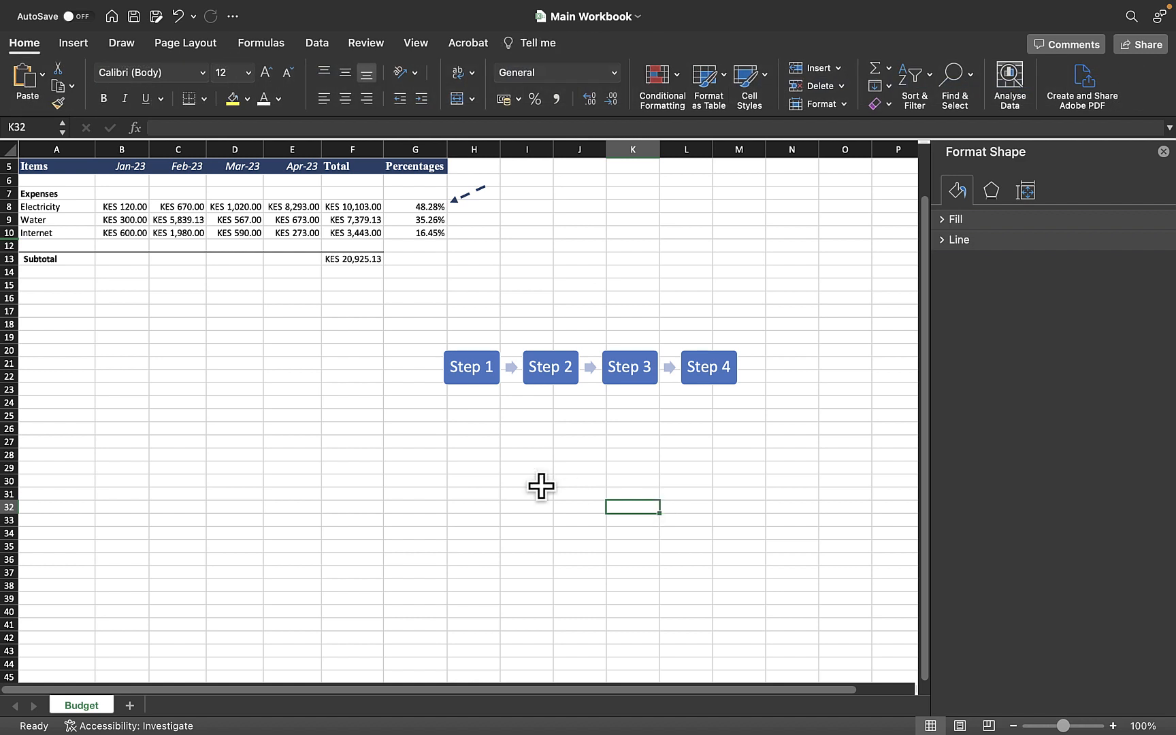
click(541, 394)
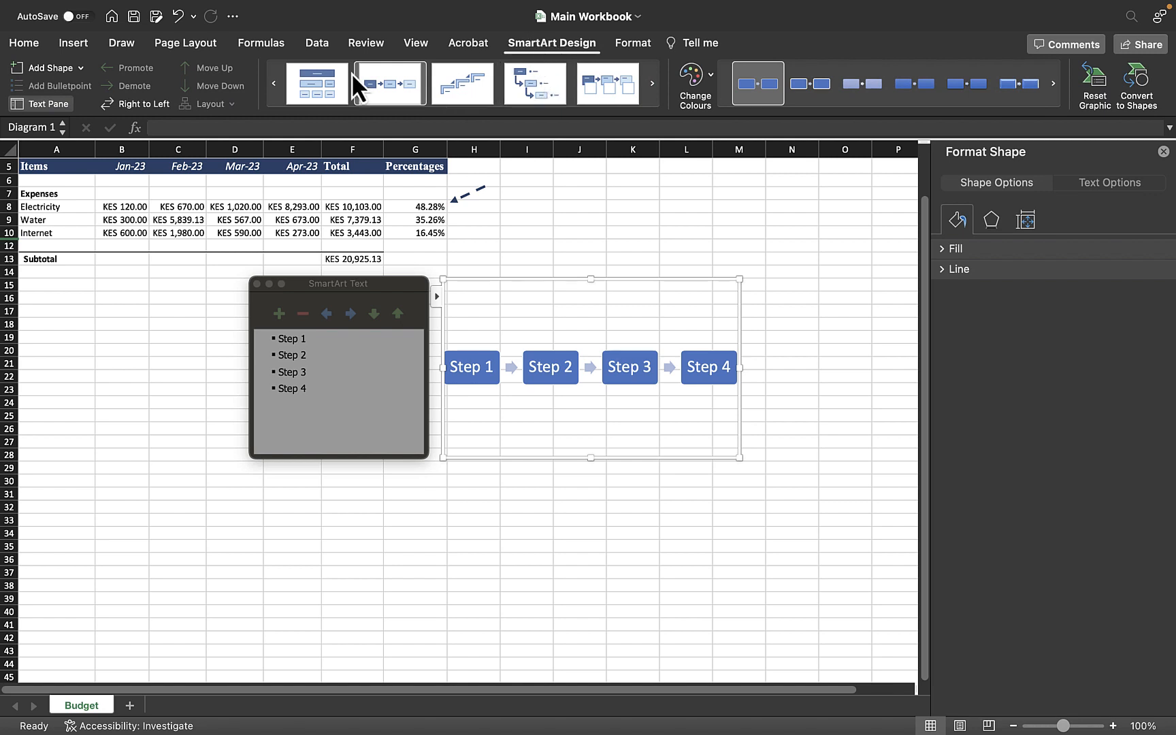
click(84, 73)
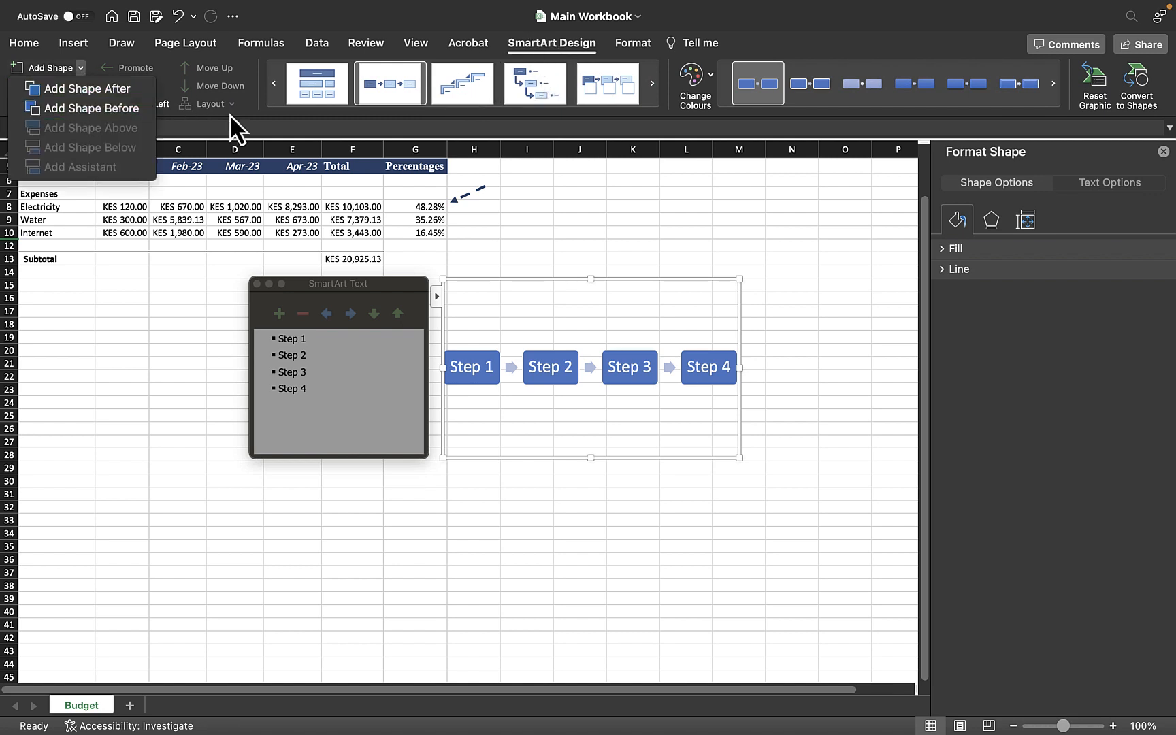
click(713, 87)
click(711, 81)
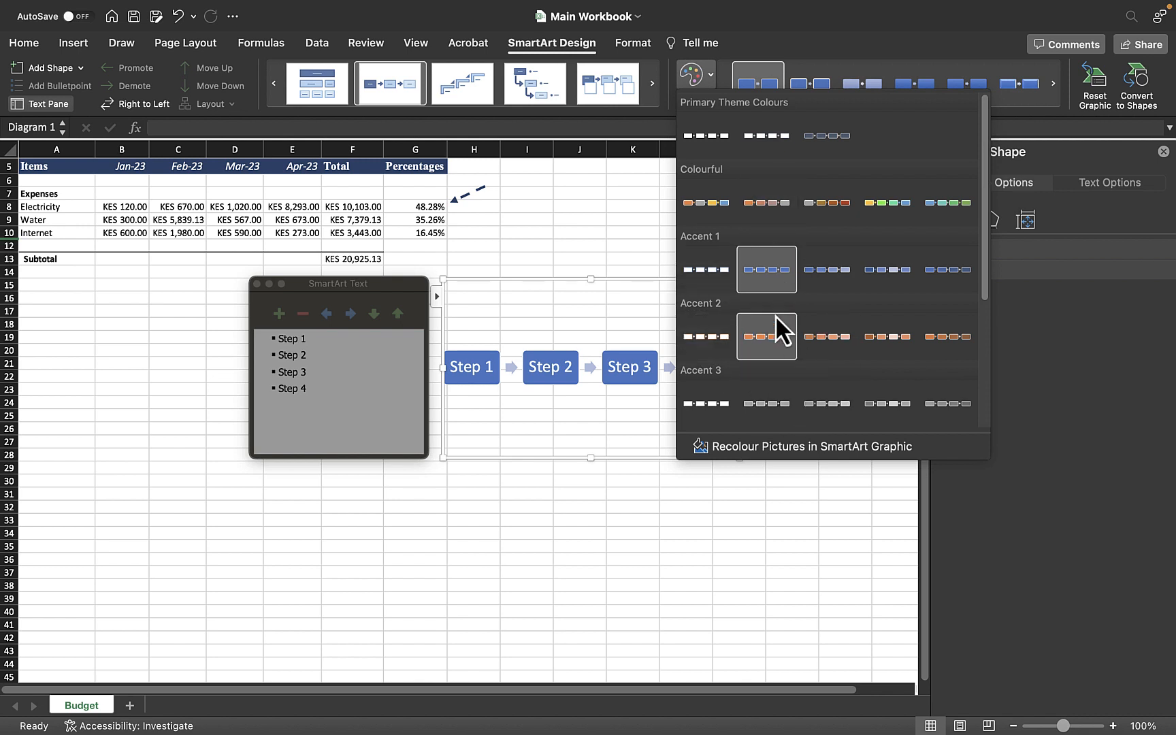
click(816, 207)
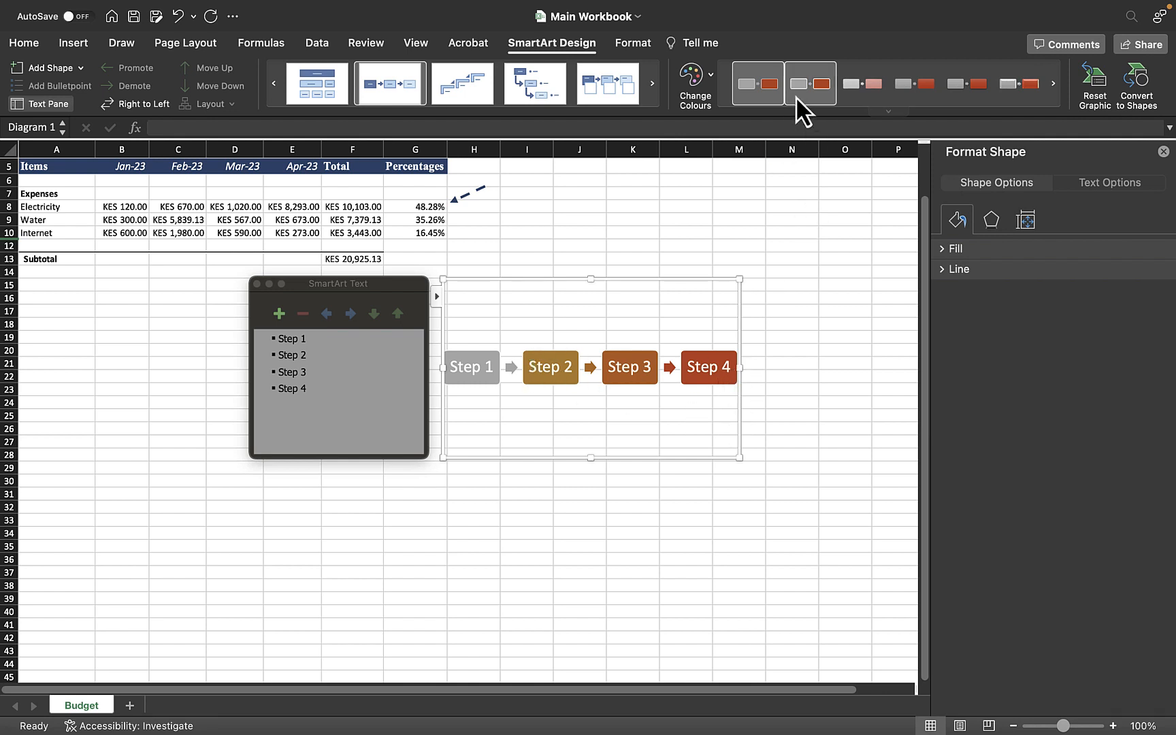
Step: Apply a different SmartArt style to the process diagram
click(950, 85)
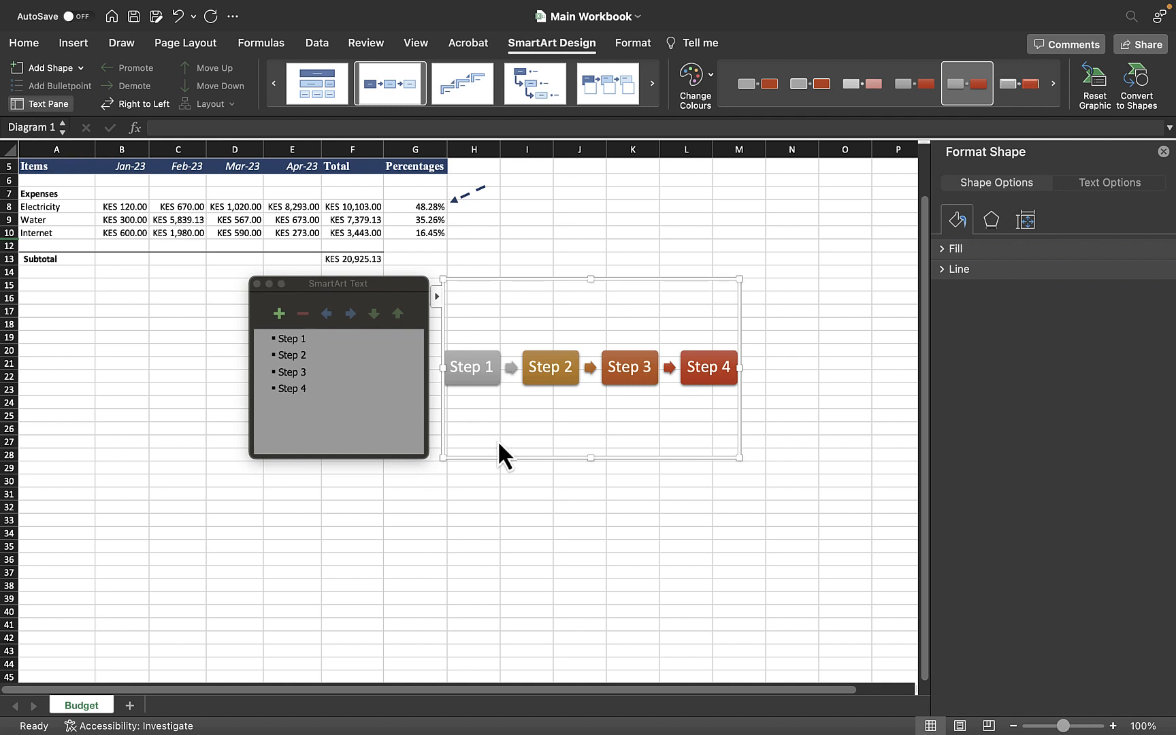
click(714, 567)
click(542, 371)
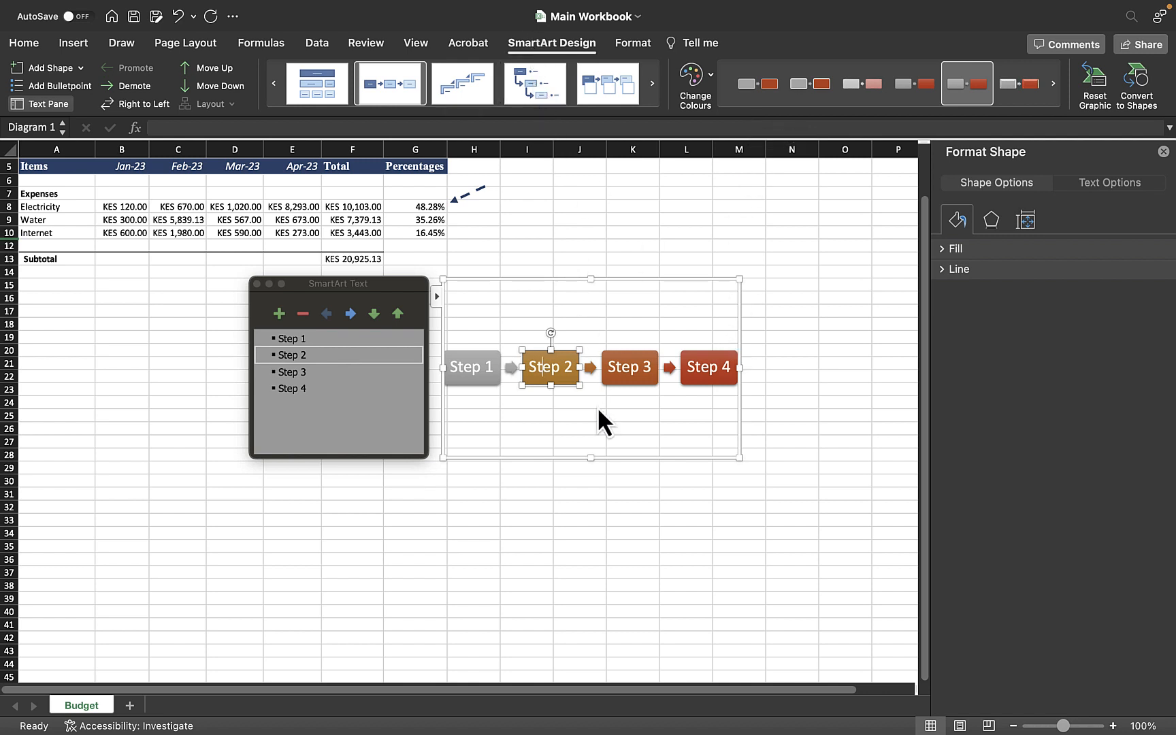
click(613, 314)
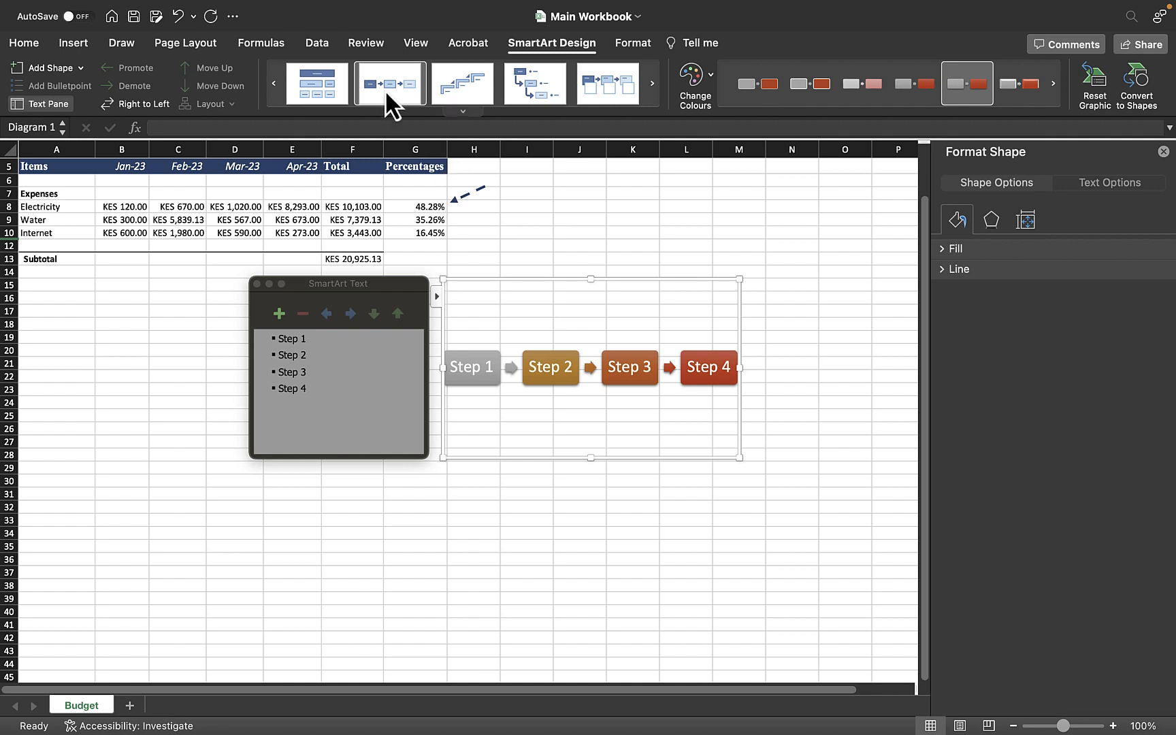
Step: Try to switch the diagram to a Hierarchy layout
click(72, 43)
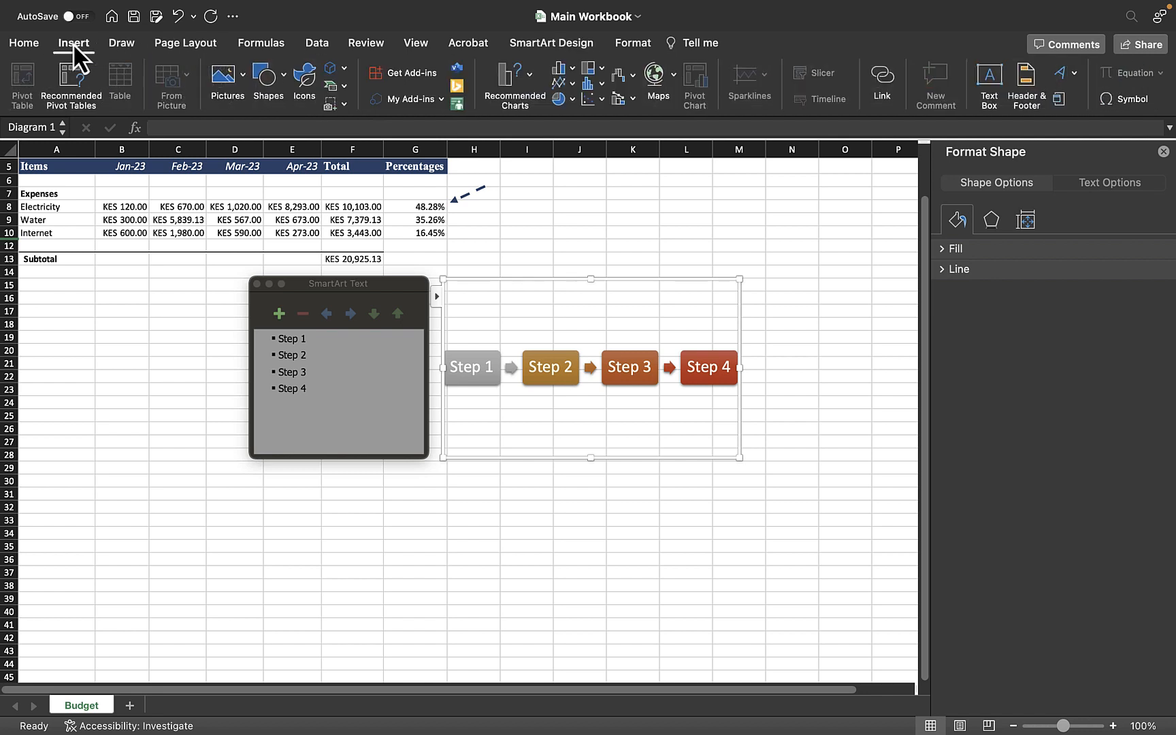
click(343, 88)
mouse_move(364, 112)
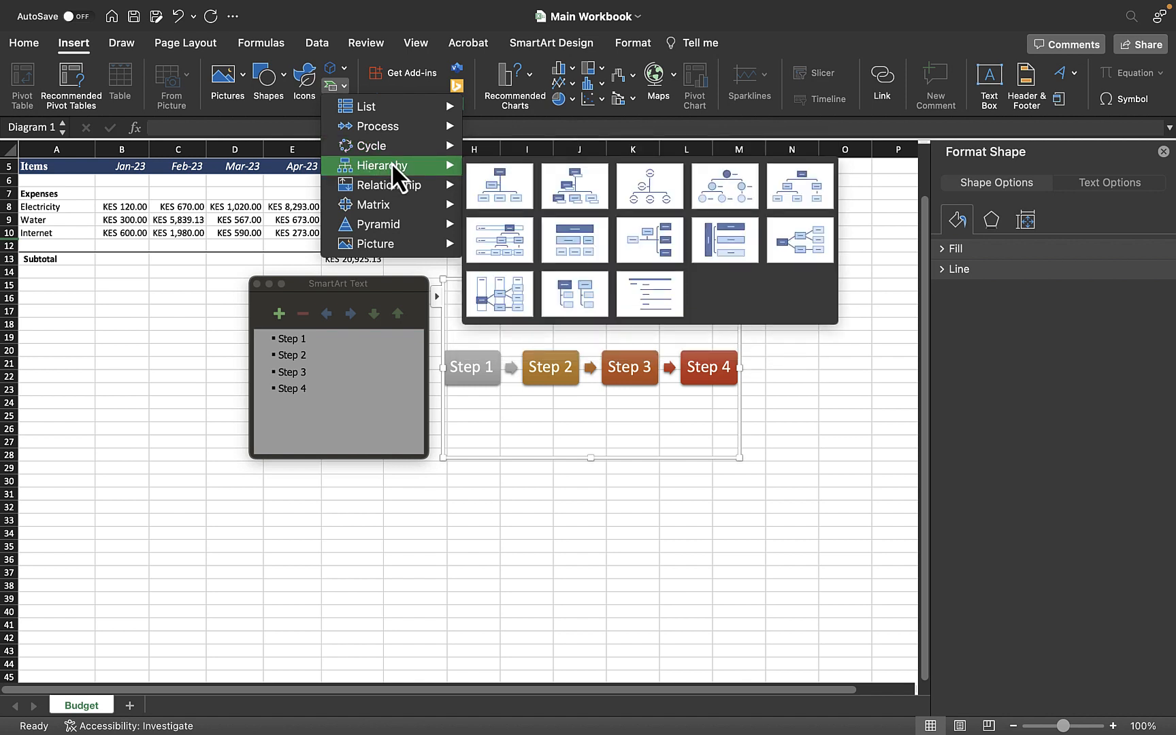
click(583, 182)
Step: Delete the process diagram from the worksheet
click(646, 484)
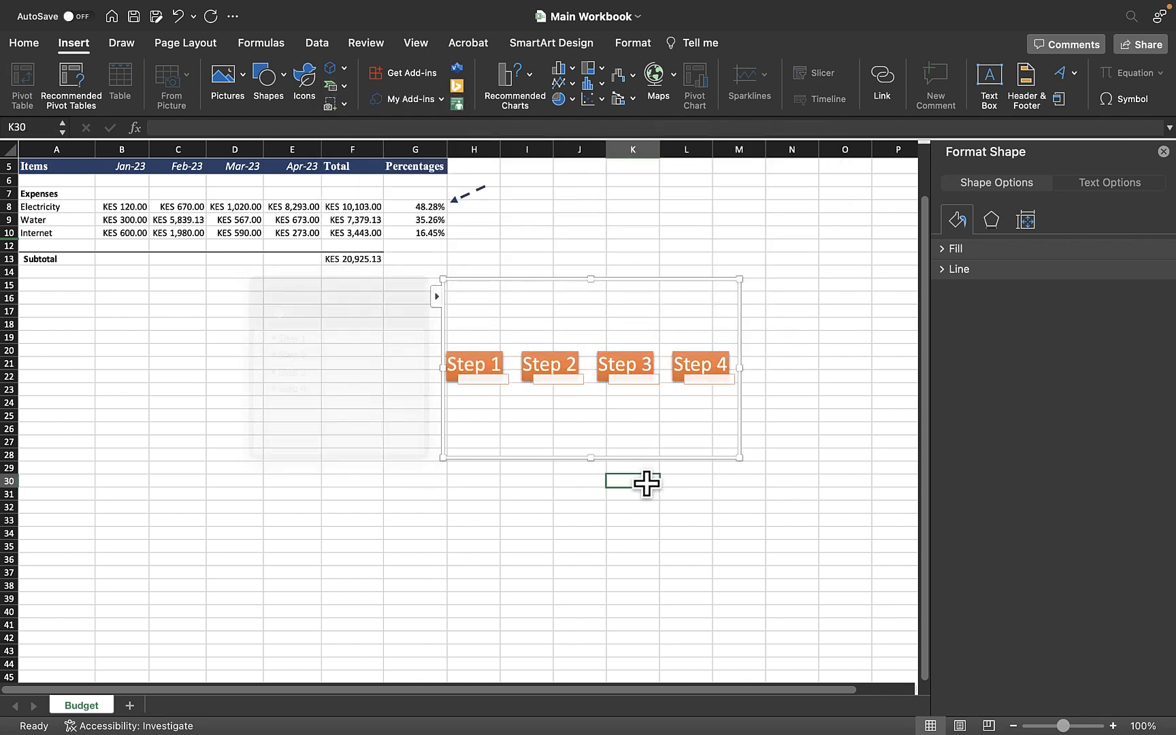
click(632, 439)
key(Delete)
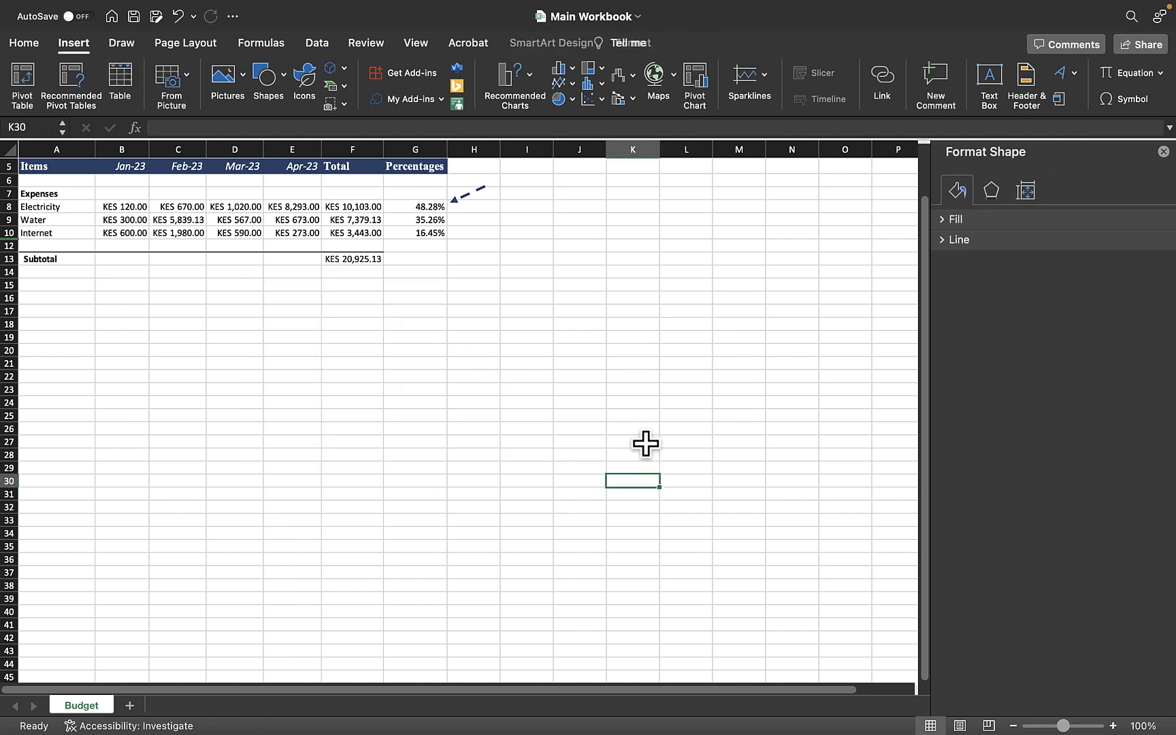
Step: Insert a new Hierarchy SmartArt organisation chart on the worksheet
click(520, 426)
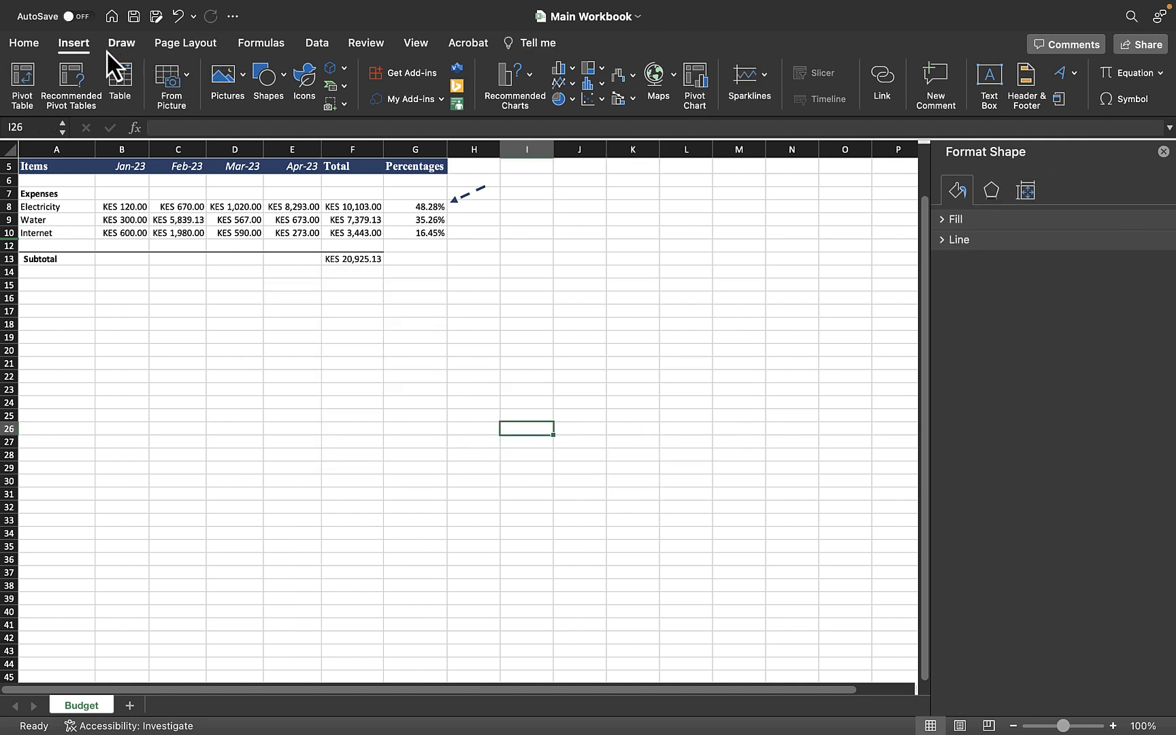
click(342, 88)
mouse_move(388, 173)
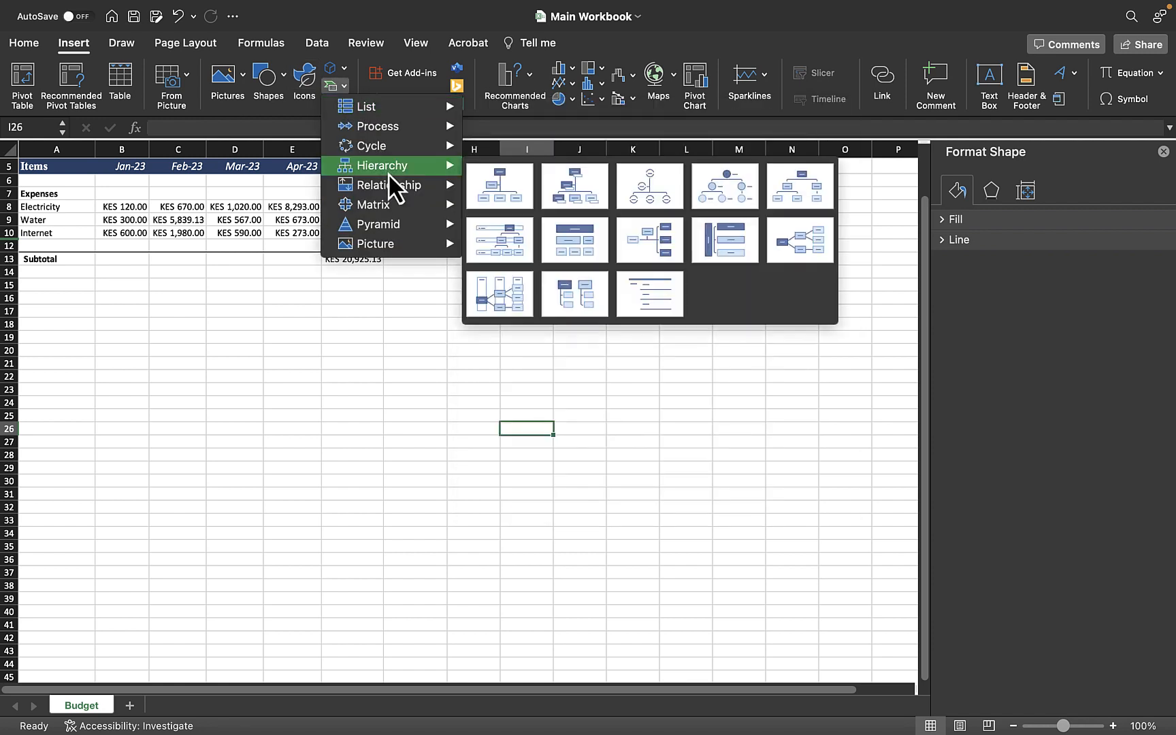
click(579, 190)
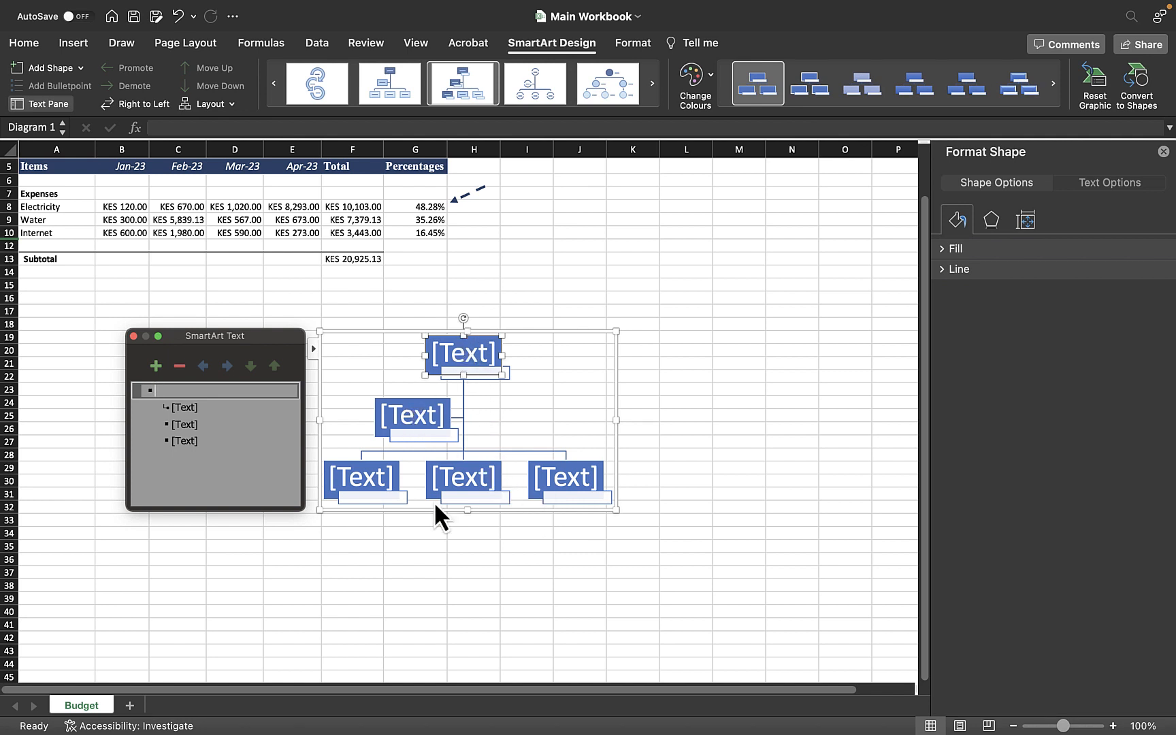
click(500, 481)
click(612, 479)
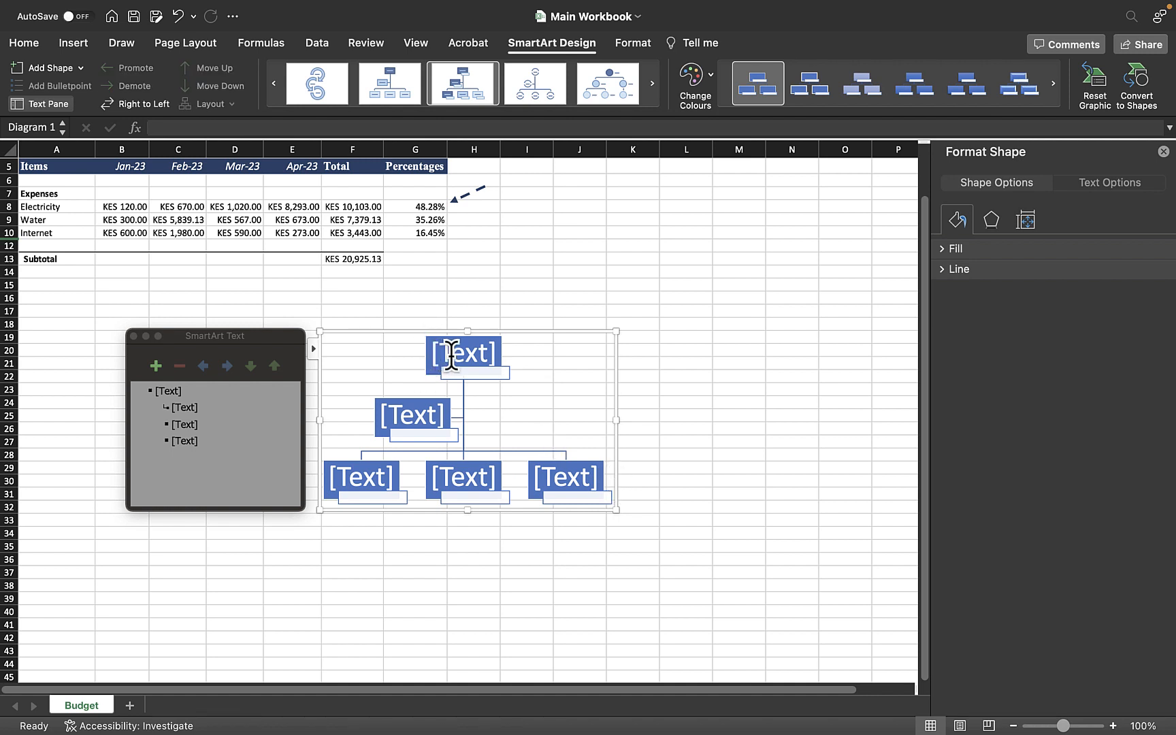
Step: Label the top box CEO and the assistant box COO
click(183, 389)
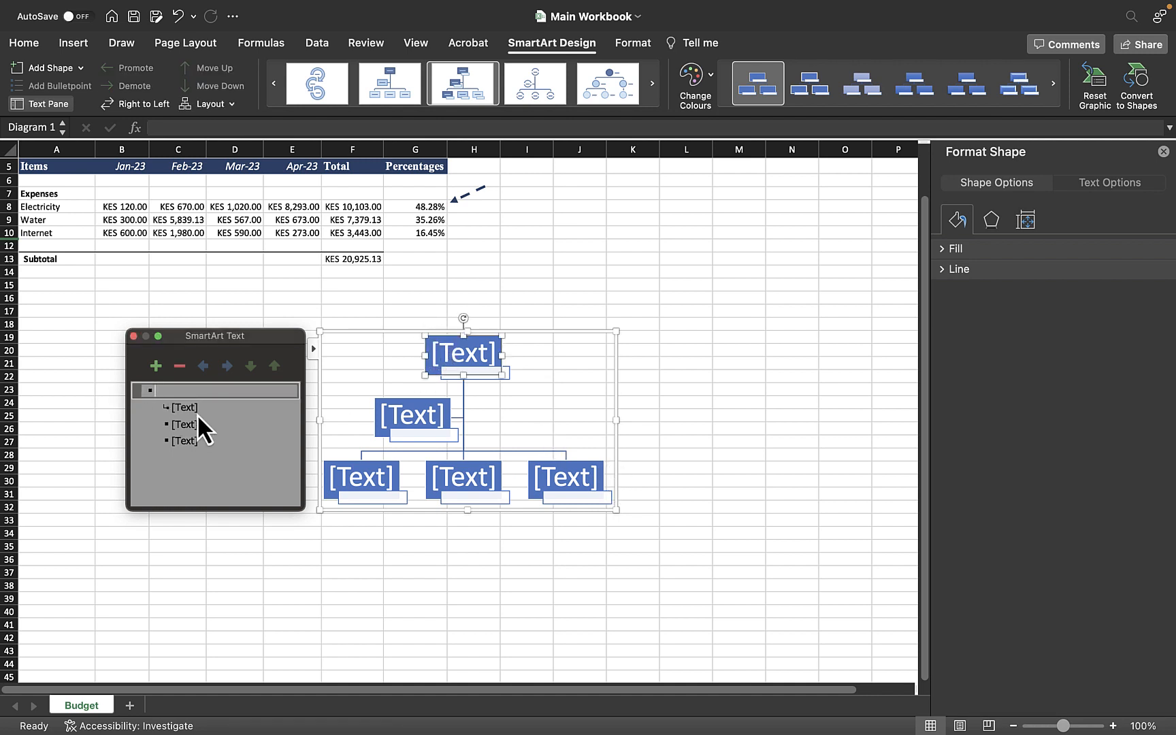
text(CEO)
click(196, 407)
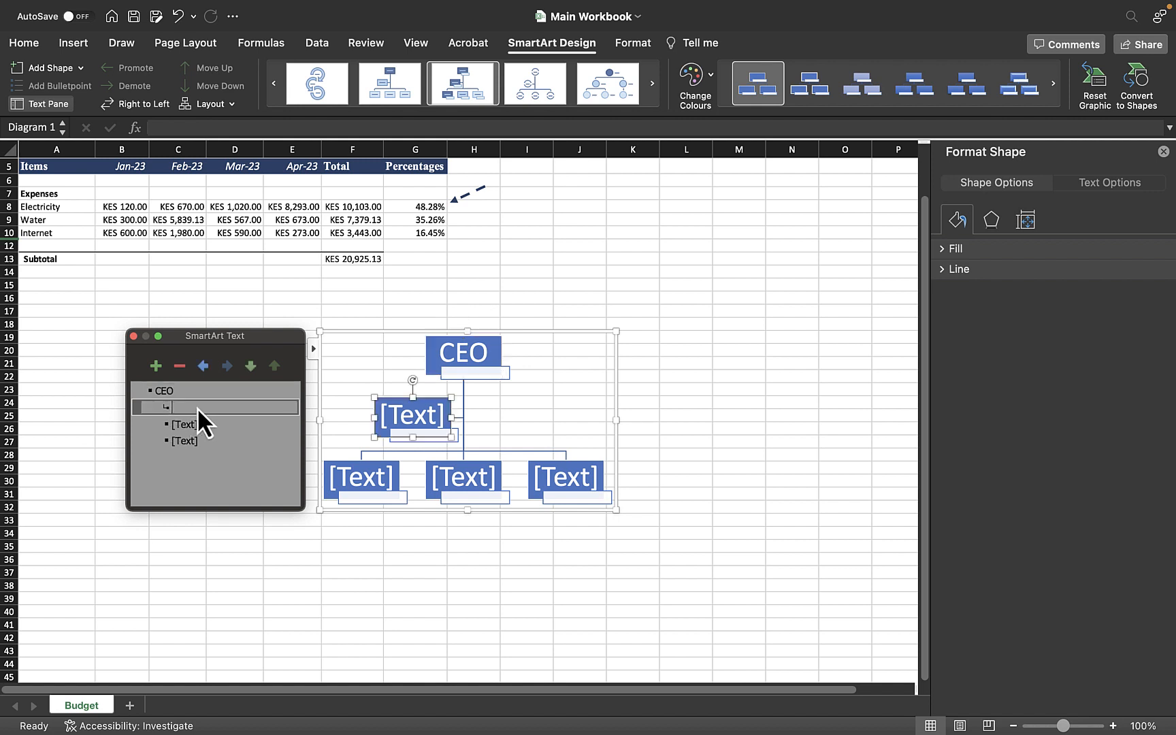
text(C)))
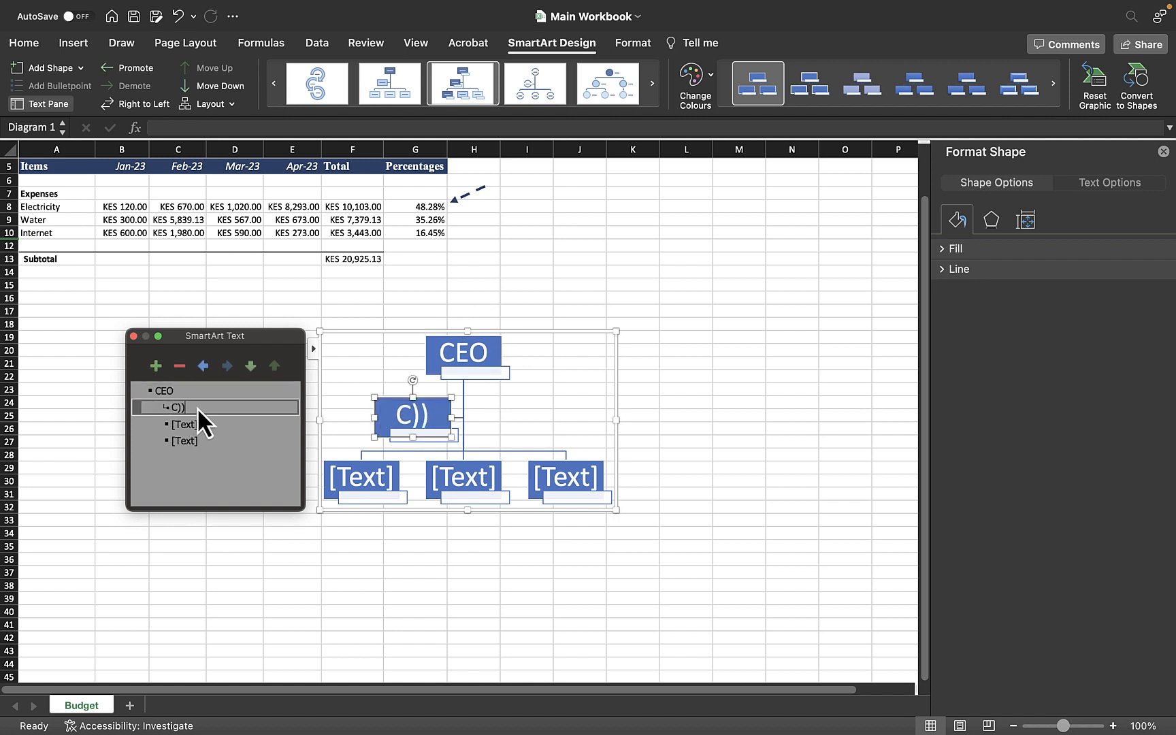
key(BackSpace)
key(BackSpace)
text(OO)
Step: Label the first two lower-level boxes CFO and CTO
click(196, 421)
text(CFO)
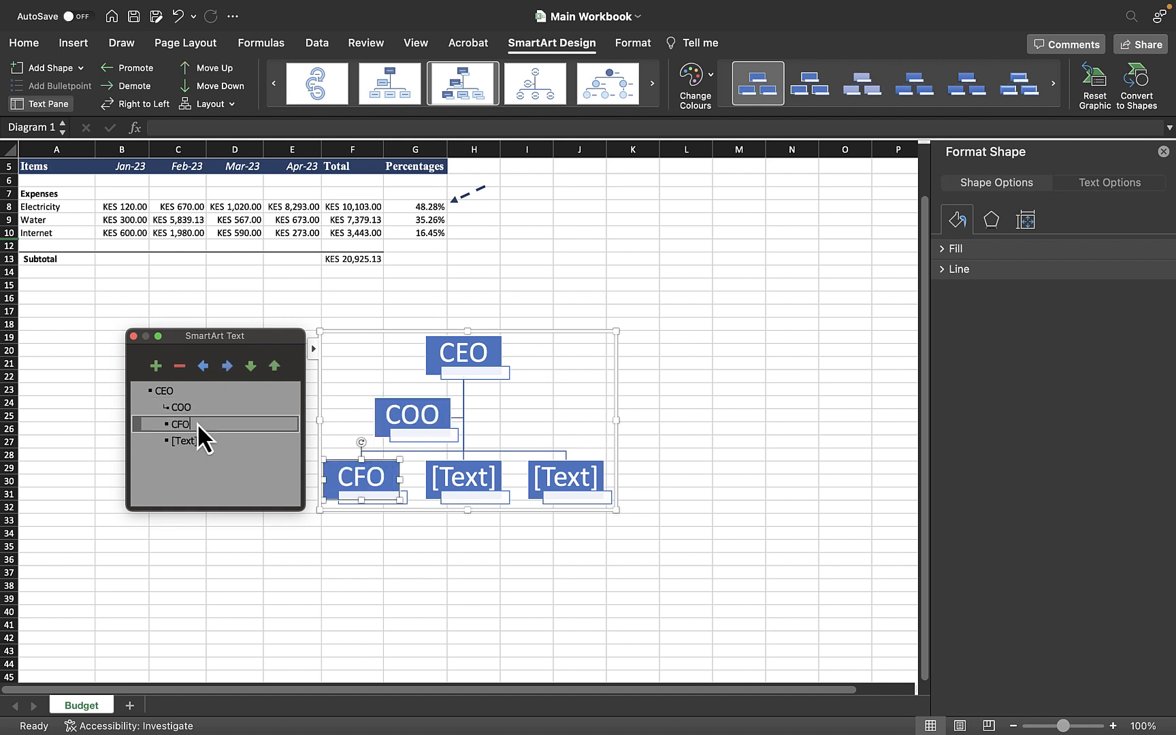
click(193, 442)
text(CTO)
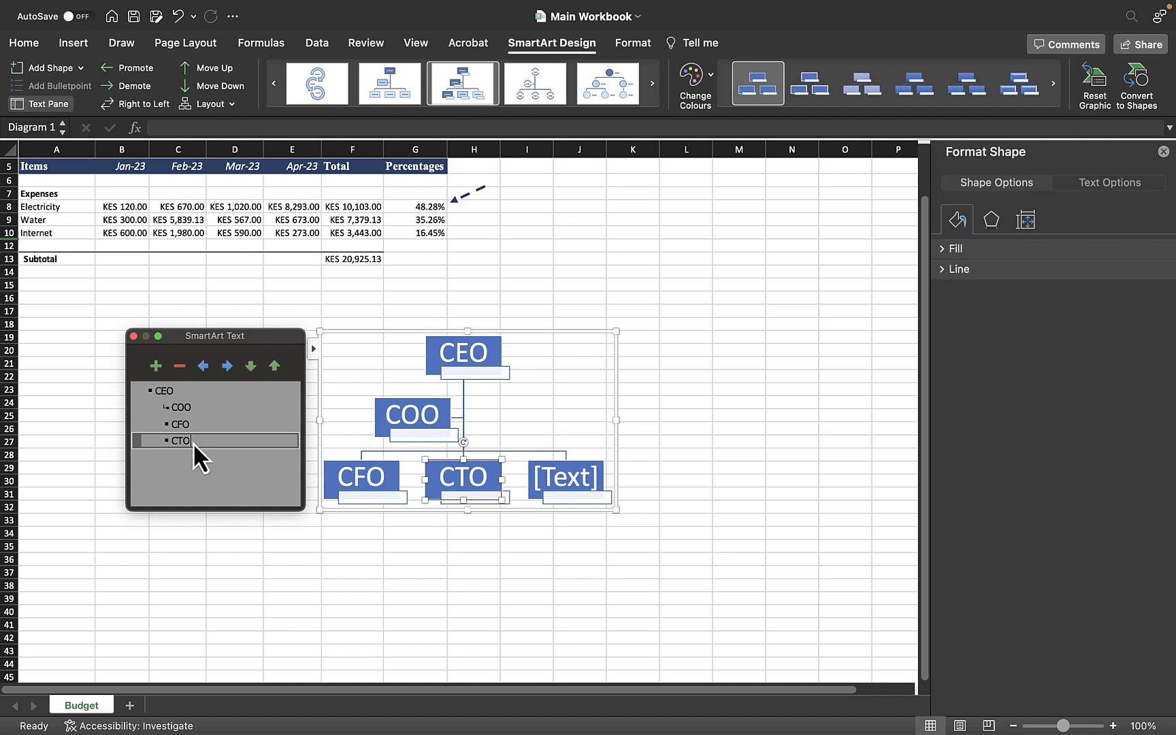
Step: Label the last lower-level box HHR
click(211, 482)
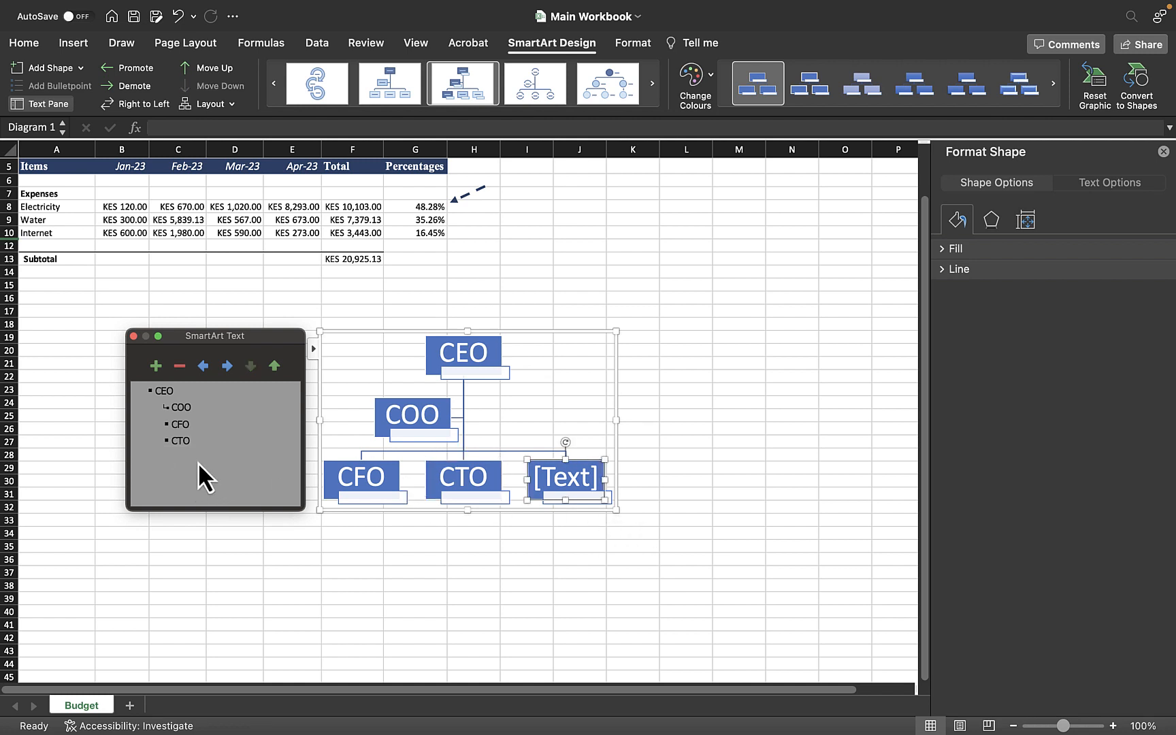
text(H)
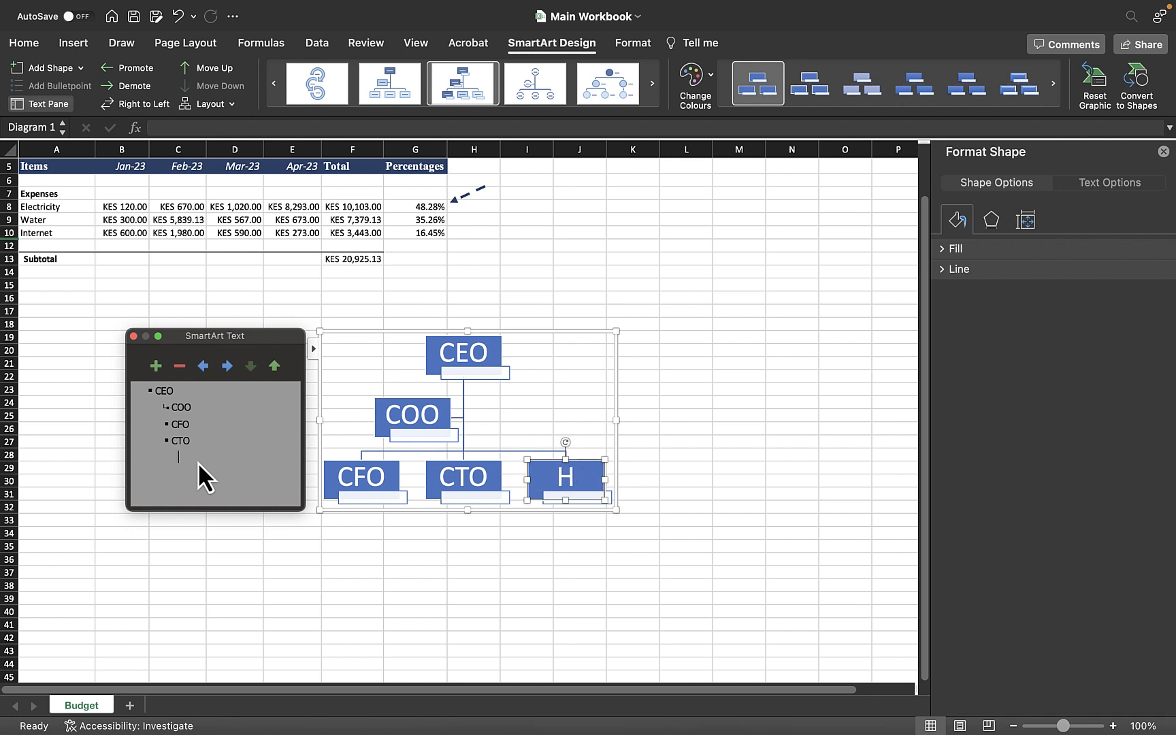
text(HR)
click(682, 545)
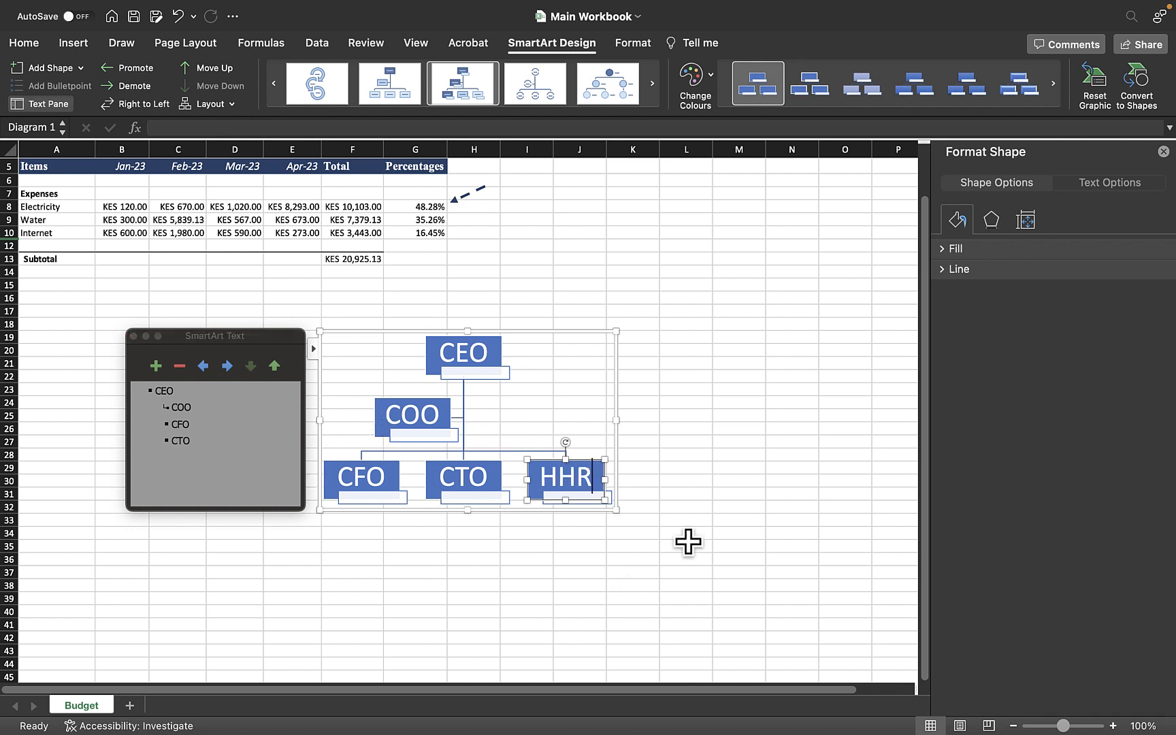
Step: Add the subtitle Chief Executive Officer under the CEO box
click(690, 433)
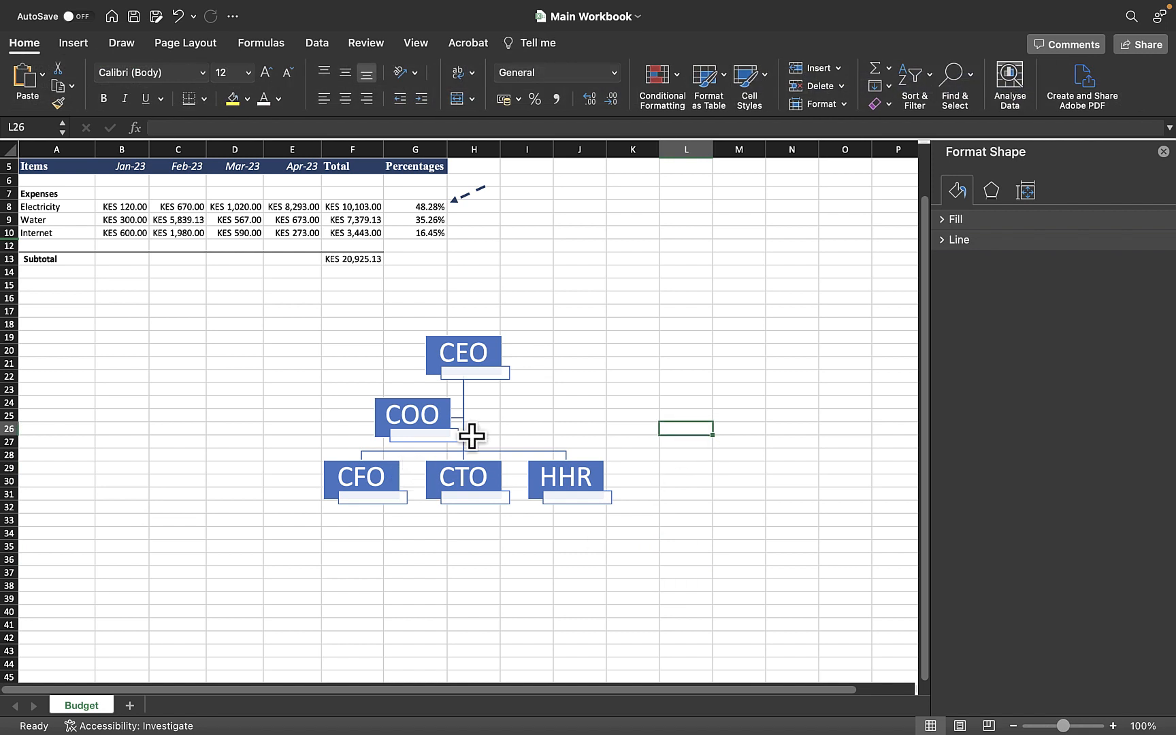
click(464, 387)
click(477, 373)
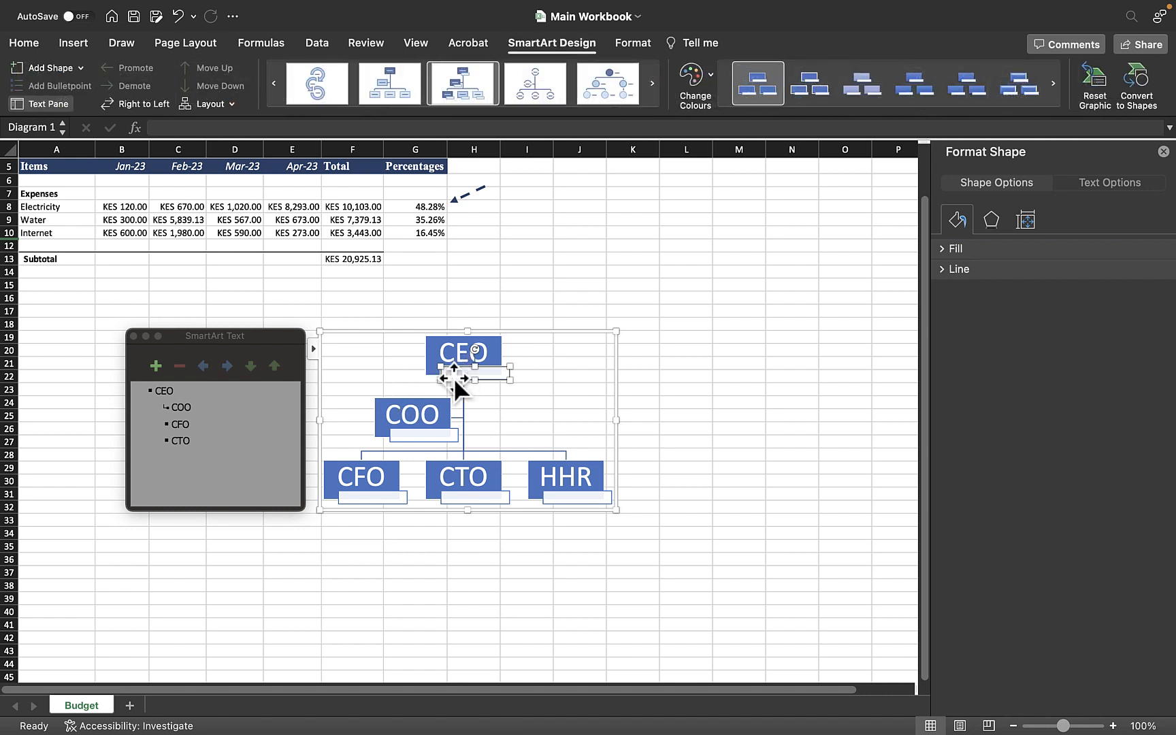
text(Chief Executive Officer)
key(BackSpace)
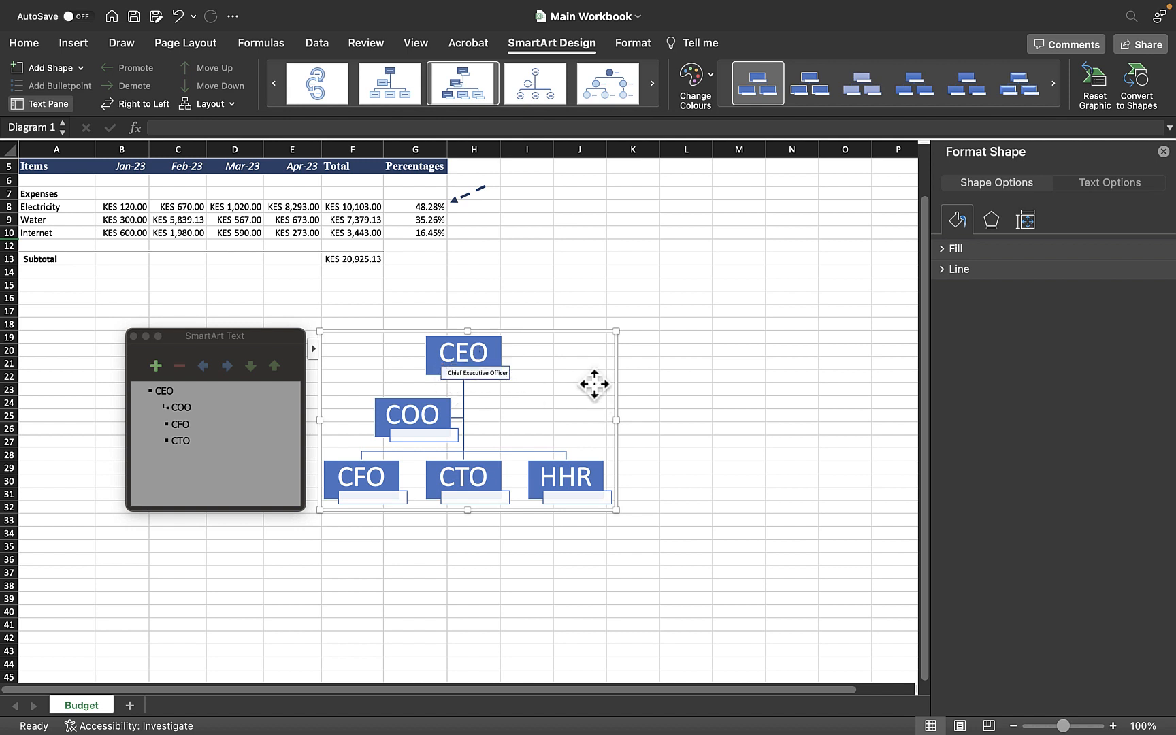
Step: Select the CEO box and collapse the ribbon
click(720, 405)
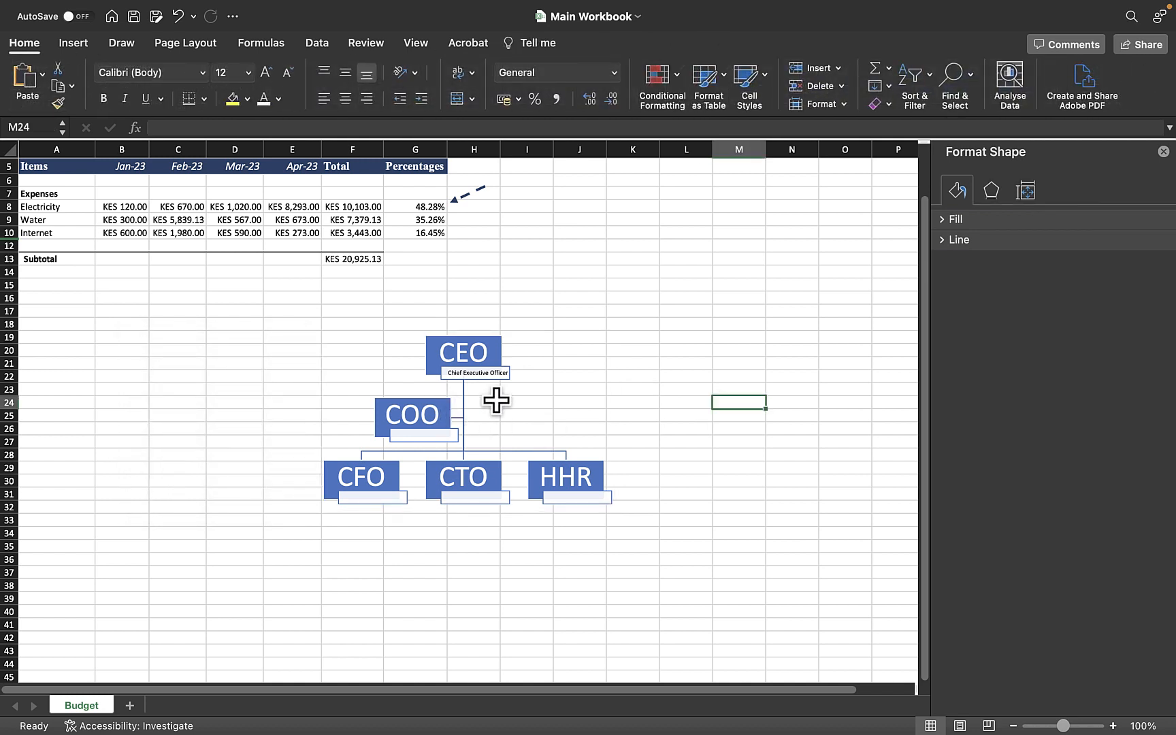
click(551, 409)
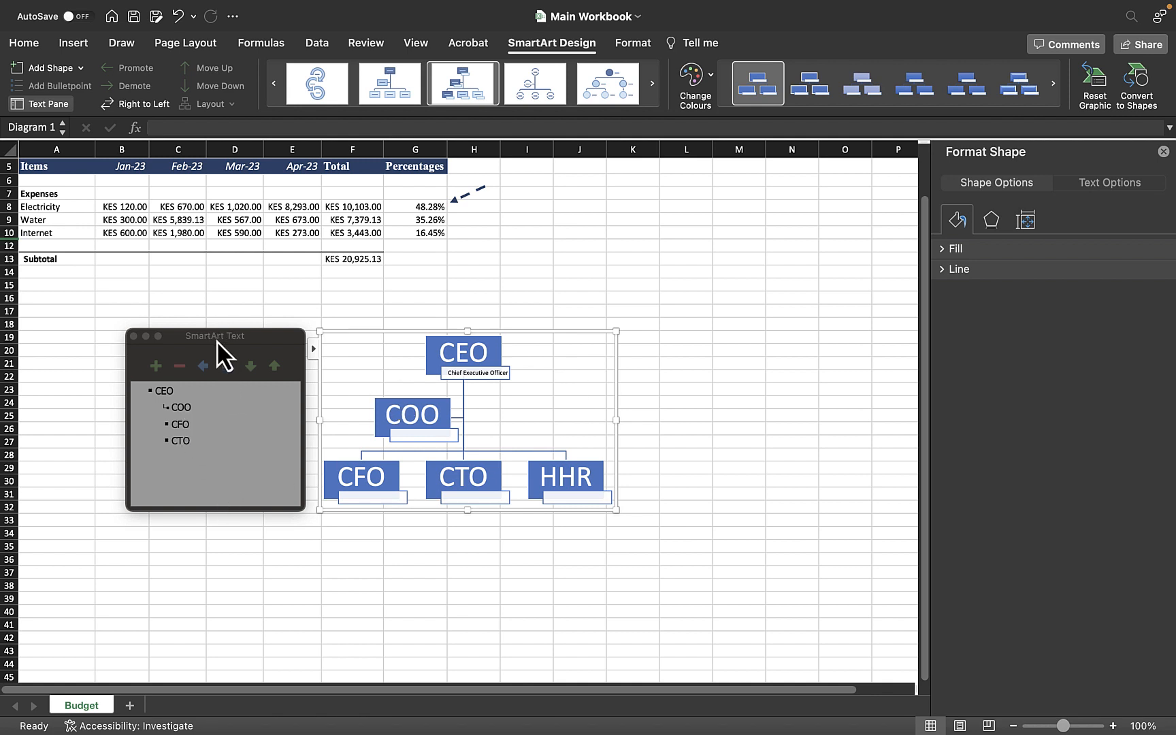
click(458, 352)
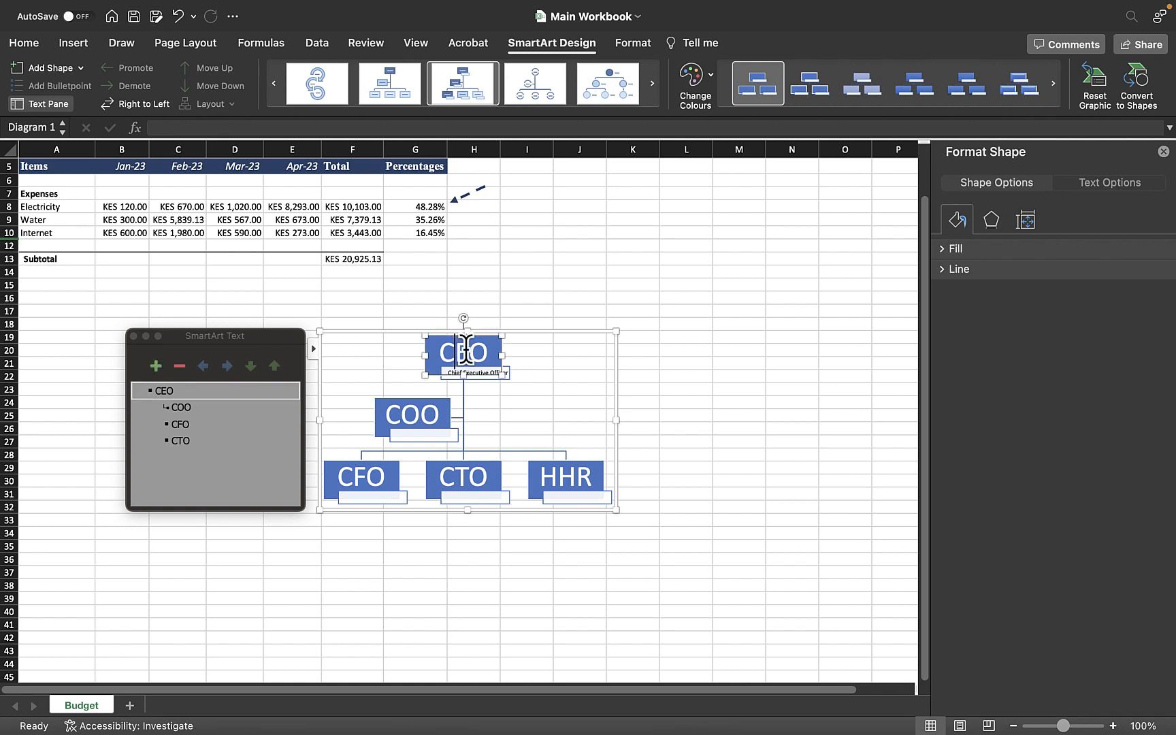
double_click(565, 43)
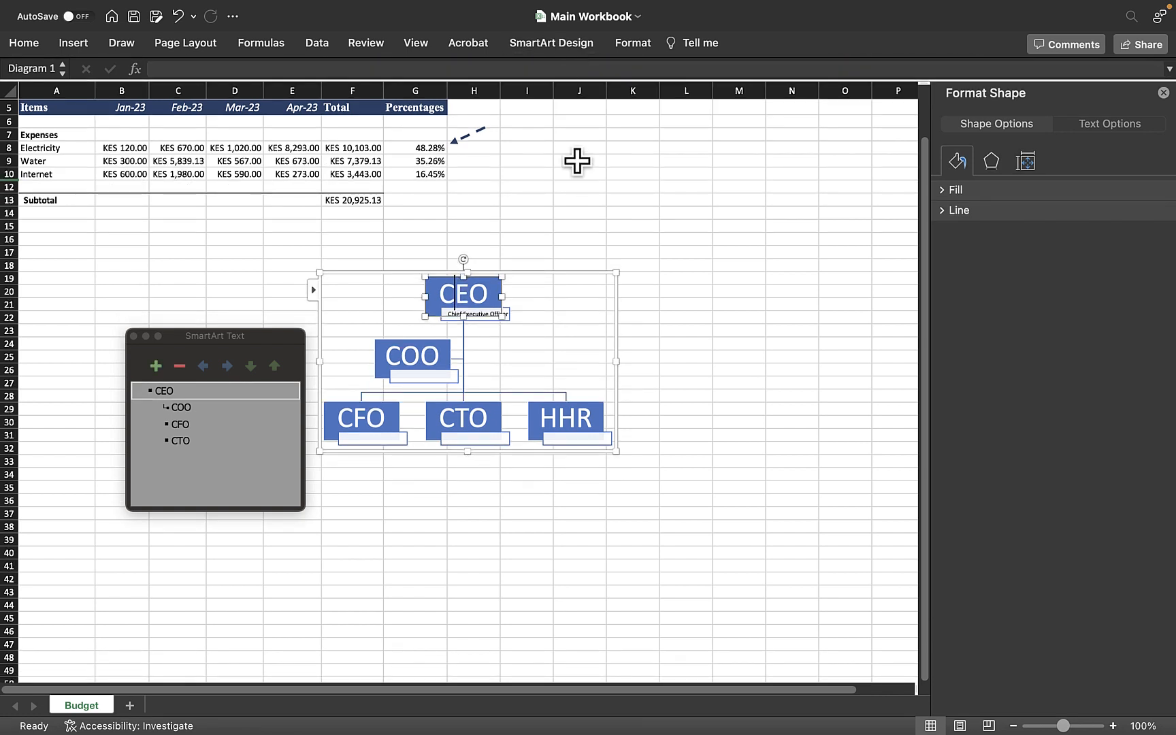